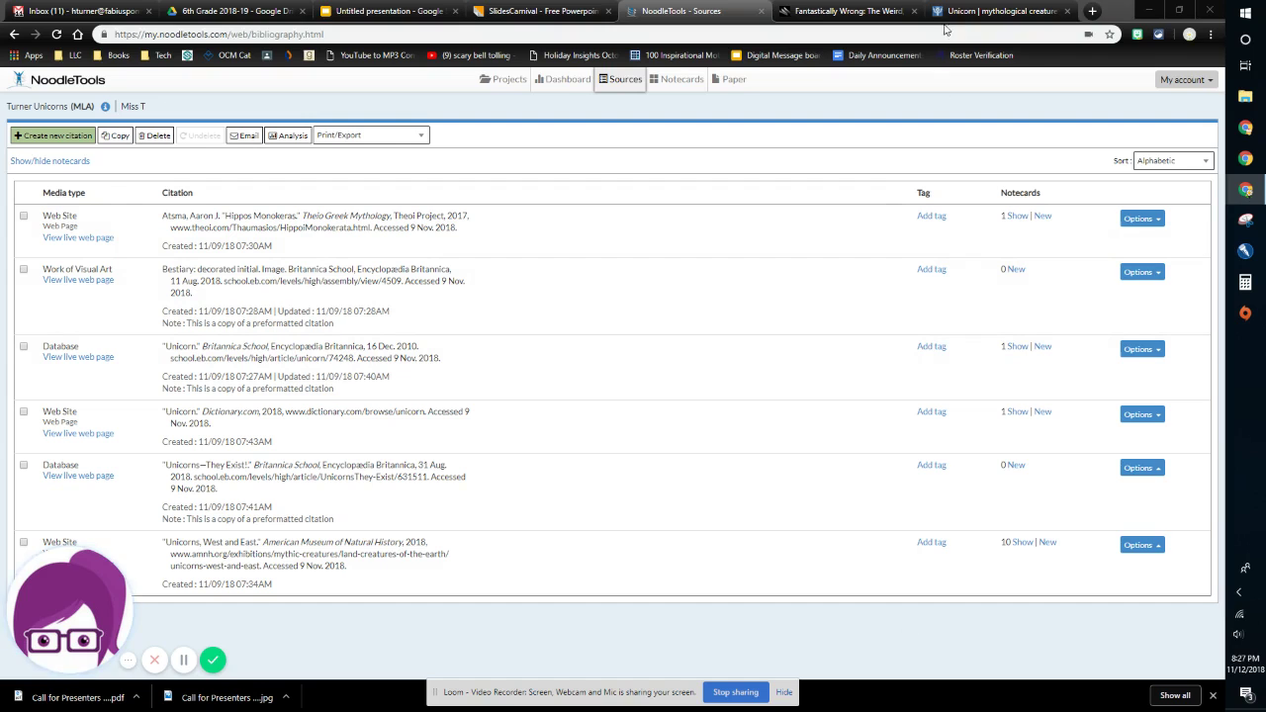
View Britannica's citation details for the Unicorn article, then go back to the NoodleTools Sources list.
click(994, 11)
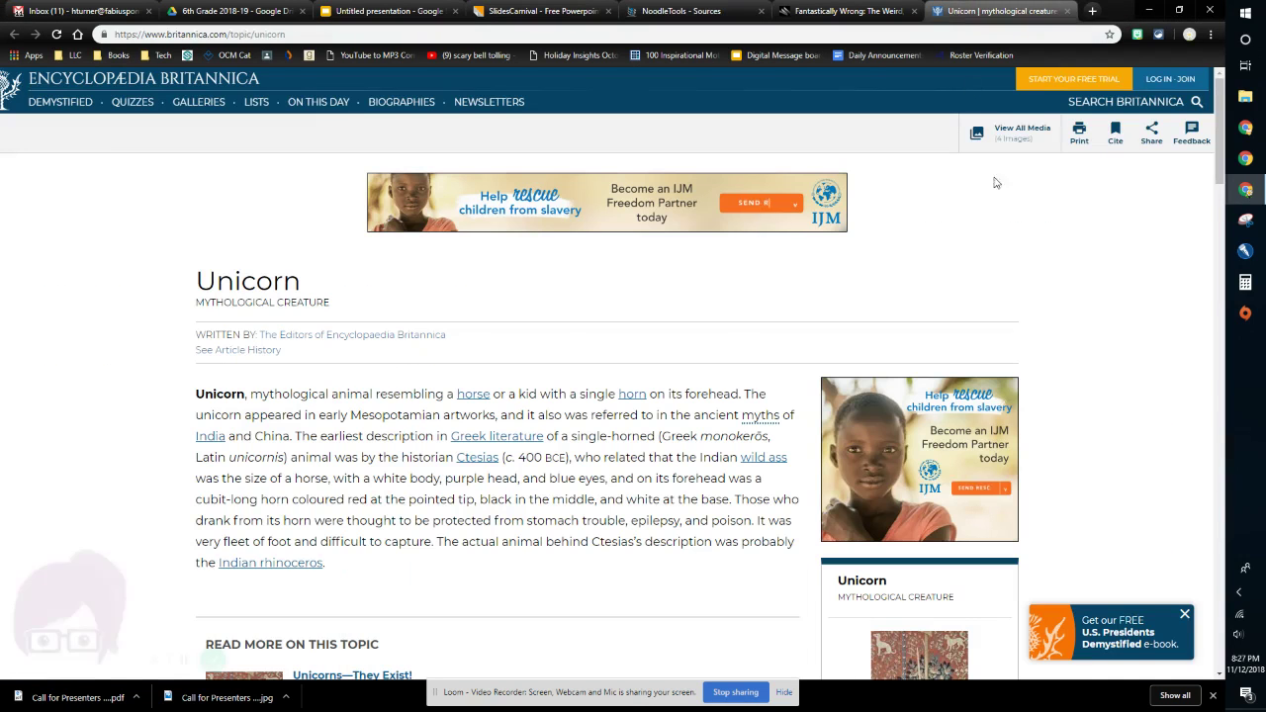
click(1114, 129)
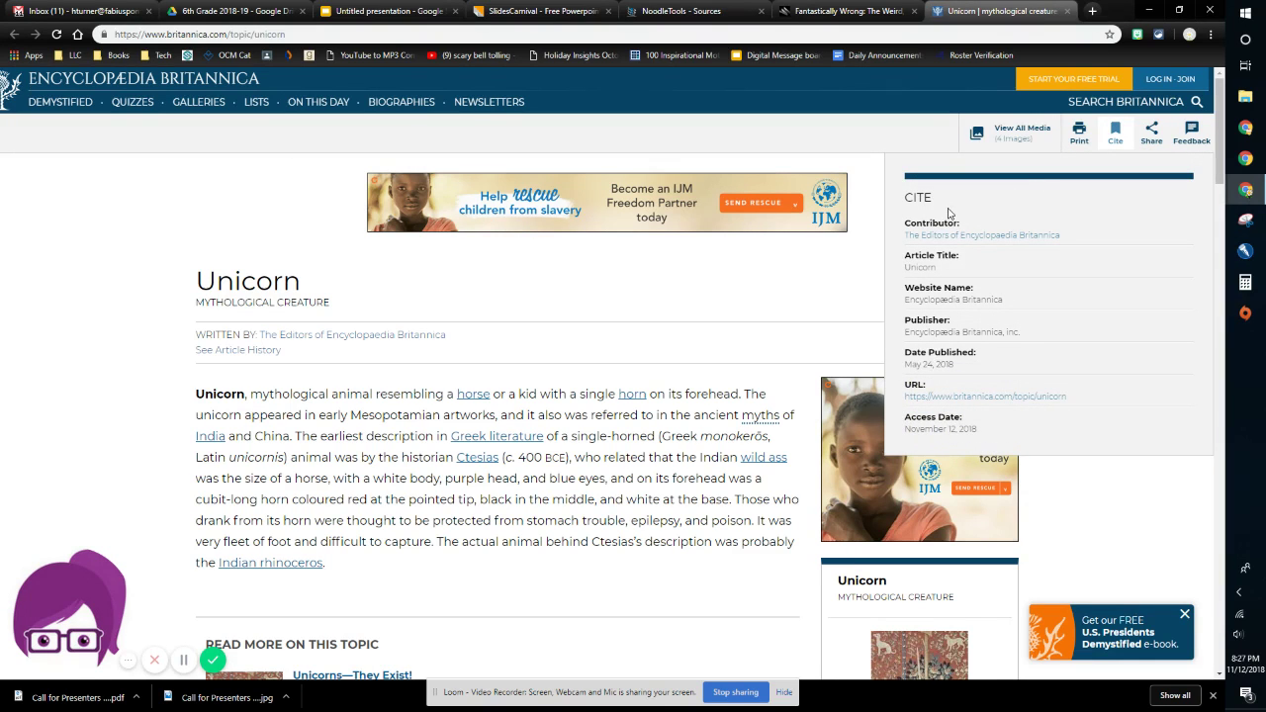
click(663, 10)
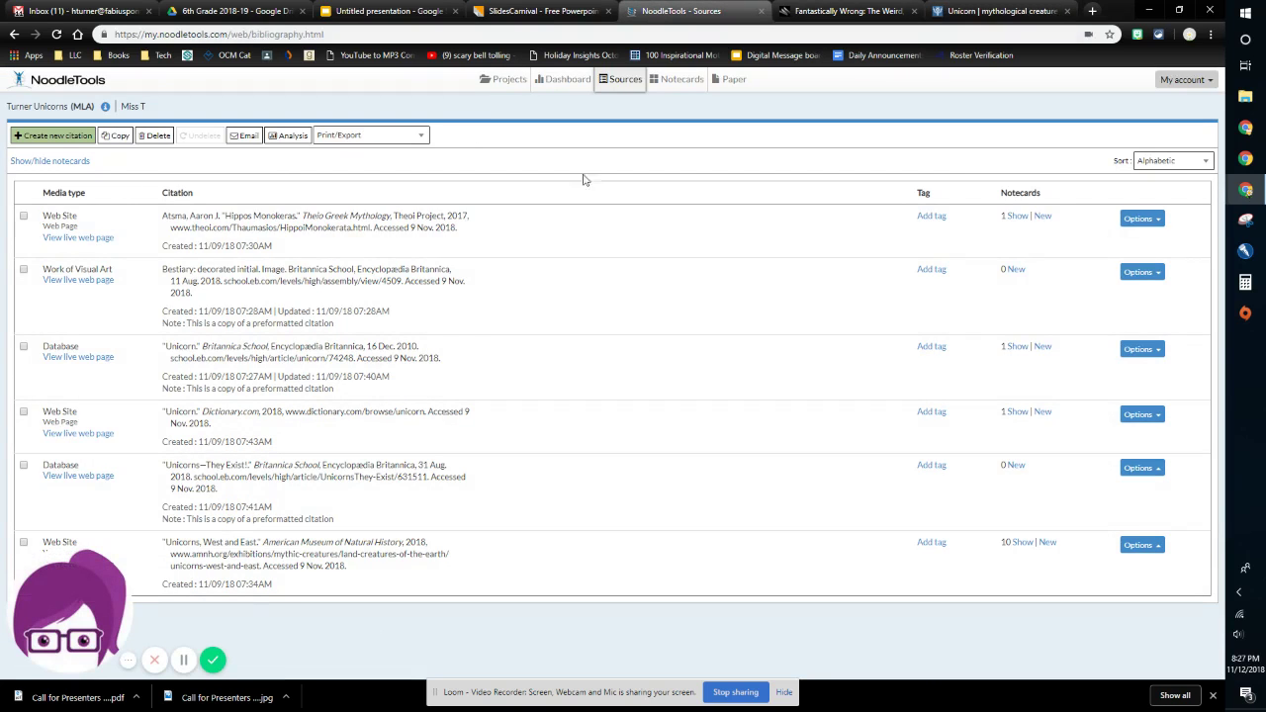
Start a new Website > Web Page citation and paste in the Britannica Unicorn article's URL.
click(49, 135)
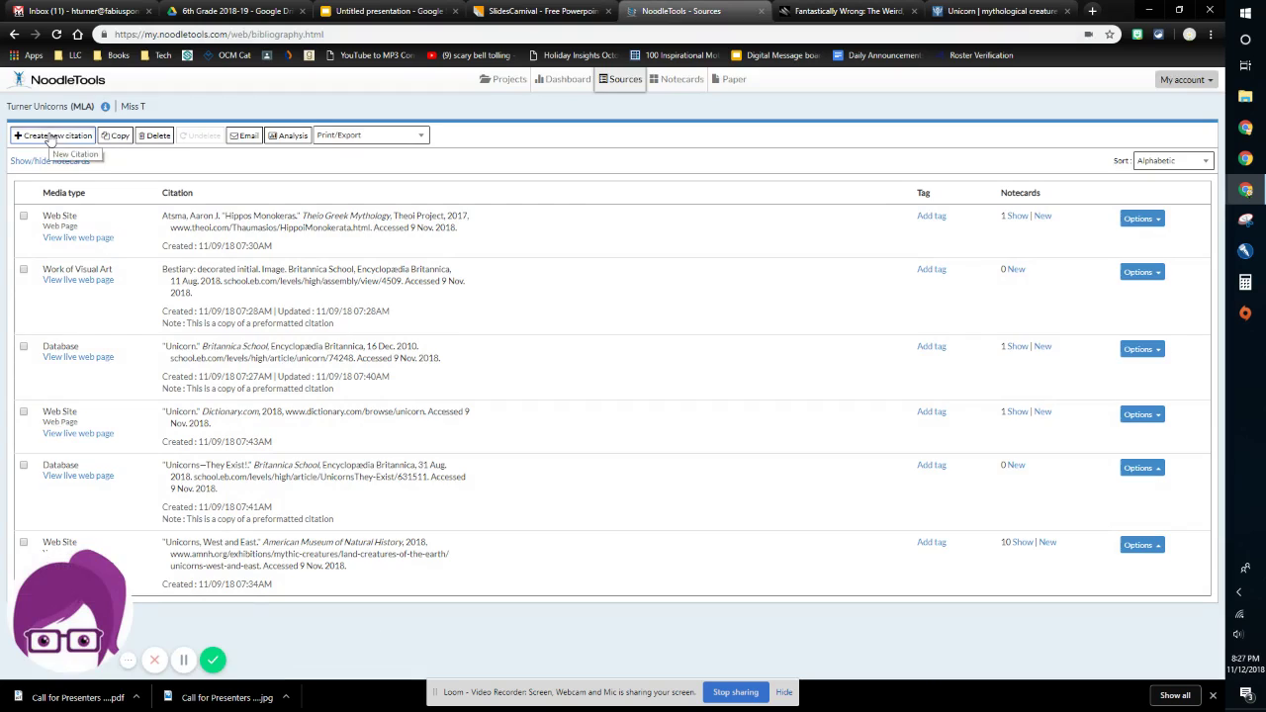
click(494, 144)
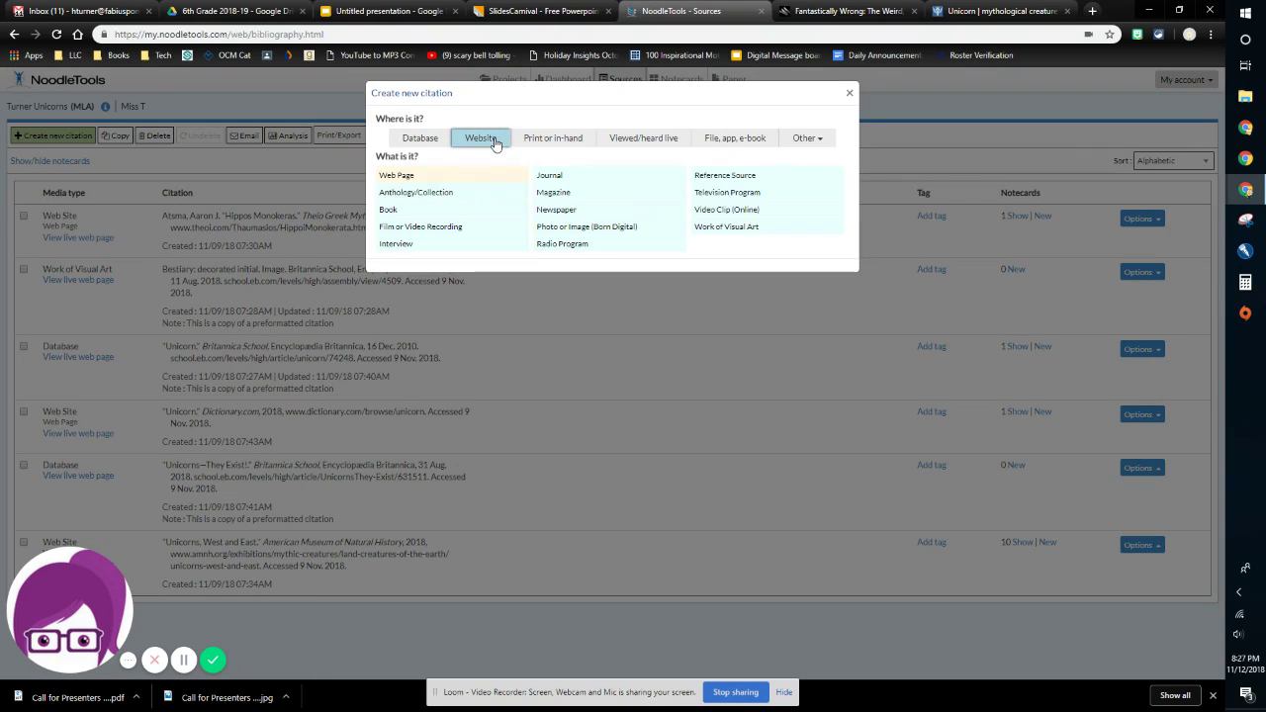
click(407, 178)
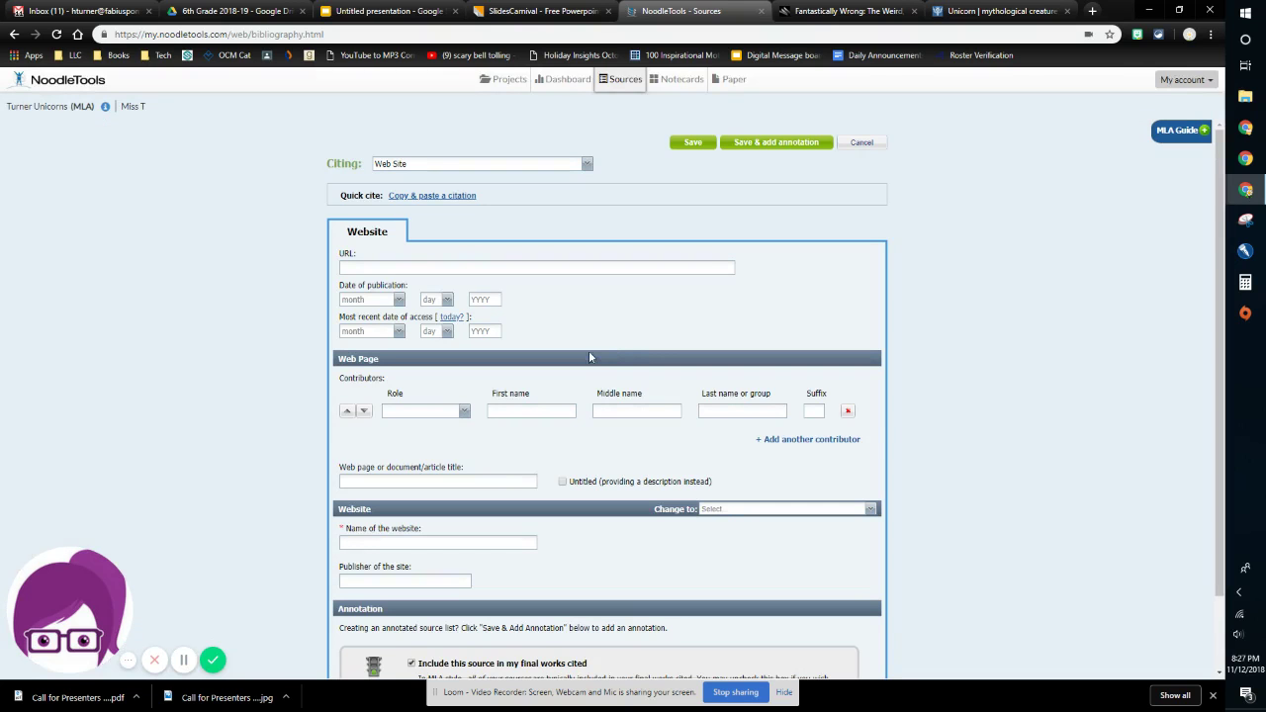
click(976, 12)
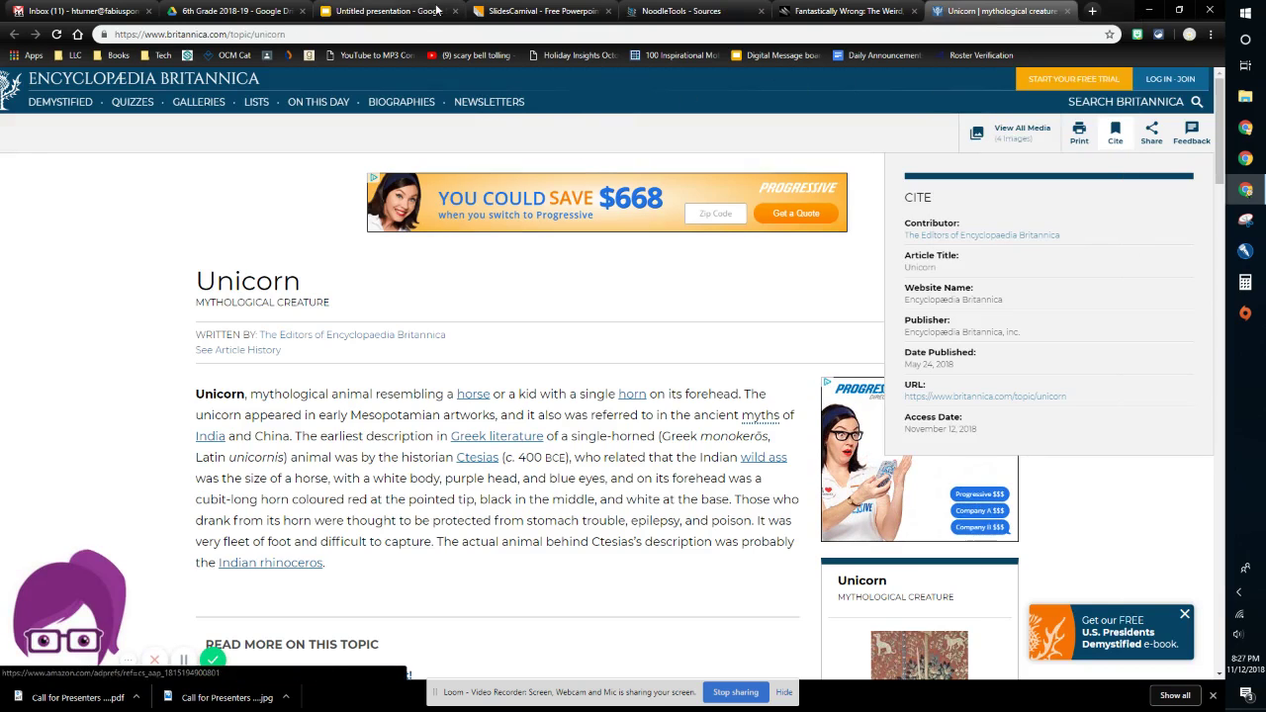
click(437, 33)
key(ctrl+c)
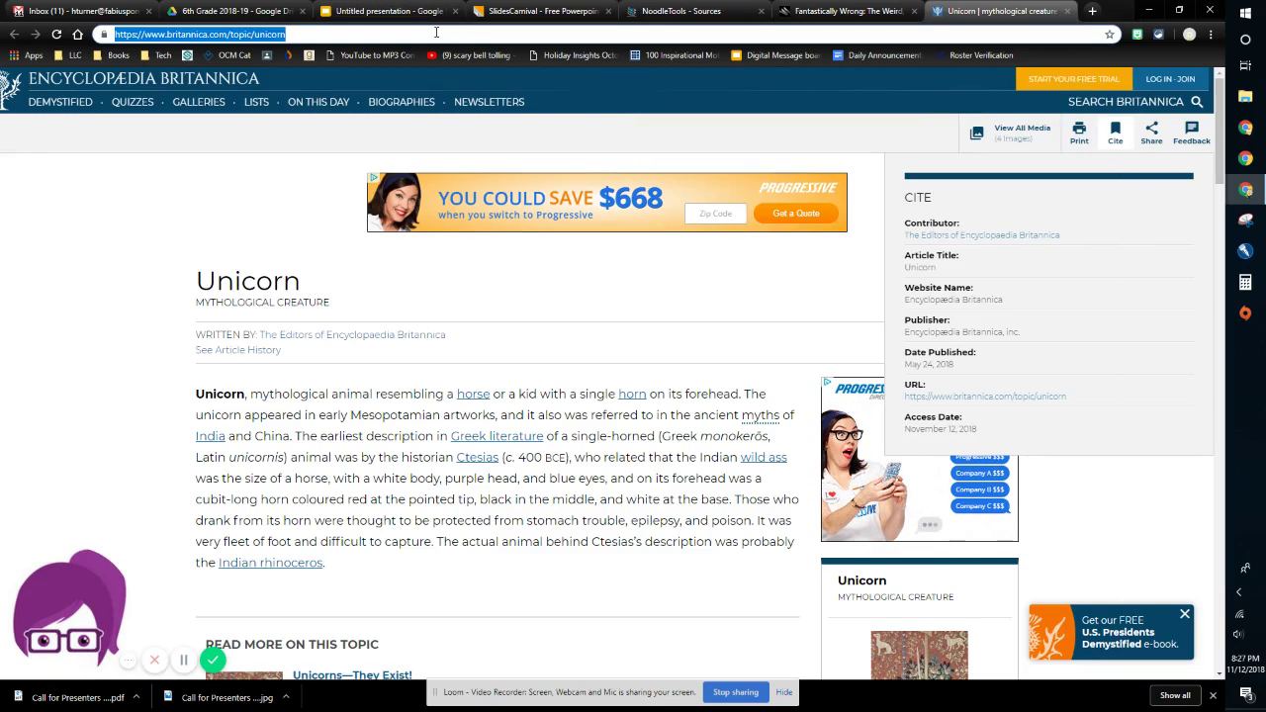
click(655, 11)
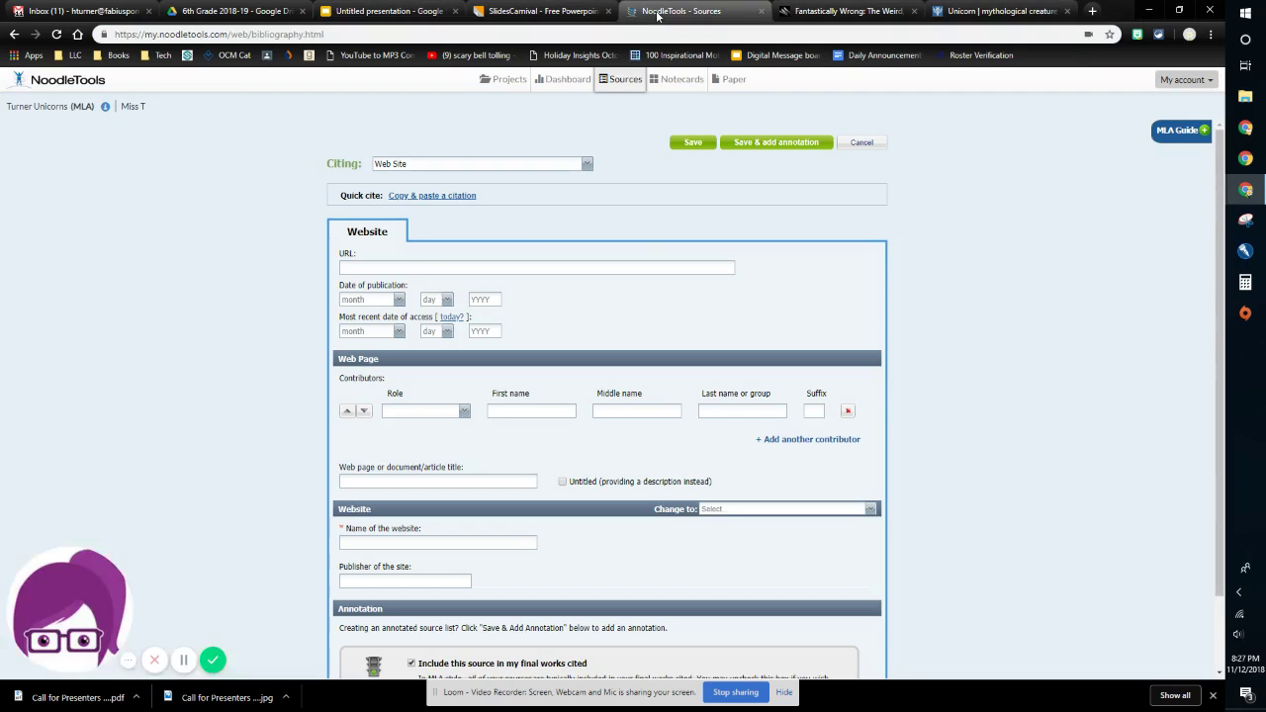
click(438, 267)
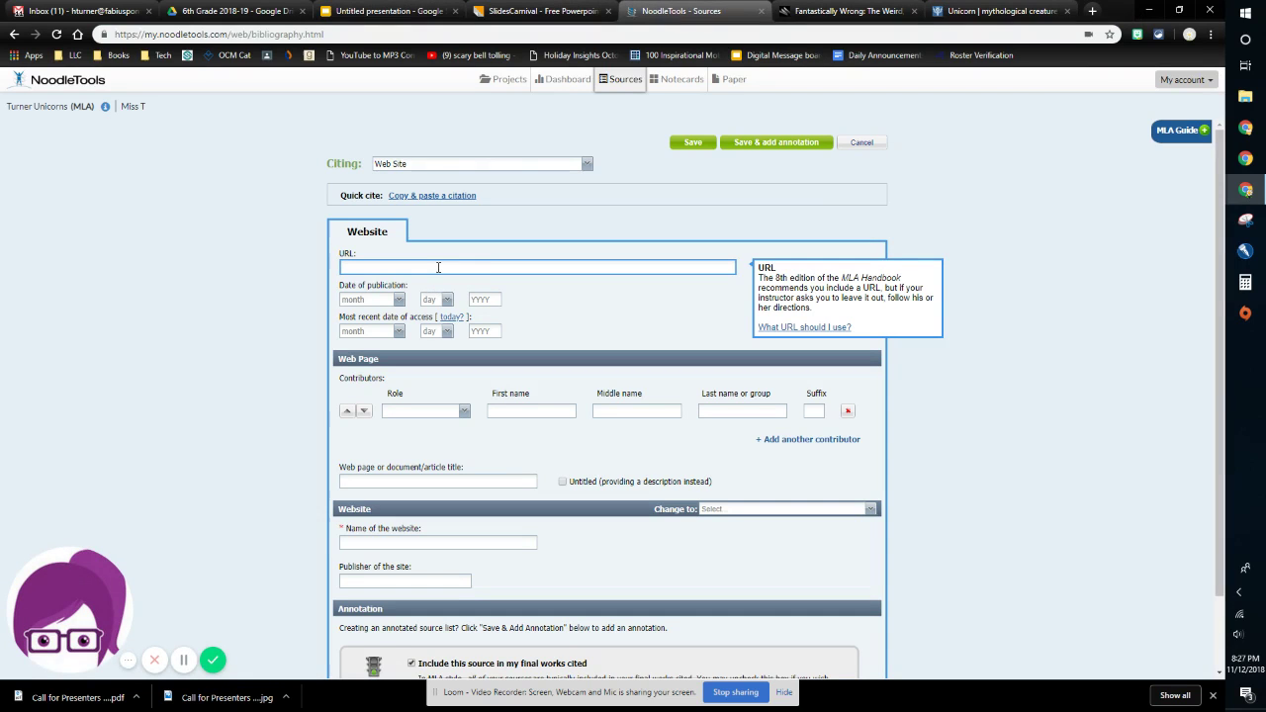
key(ctrl+v)
Set the access date to today and the publication date to May 24, 2018.
click(451, 317)
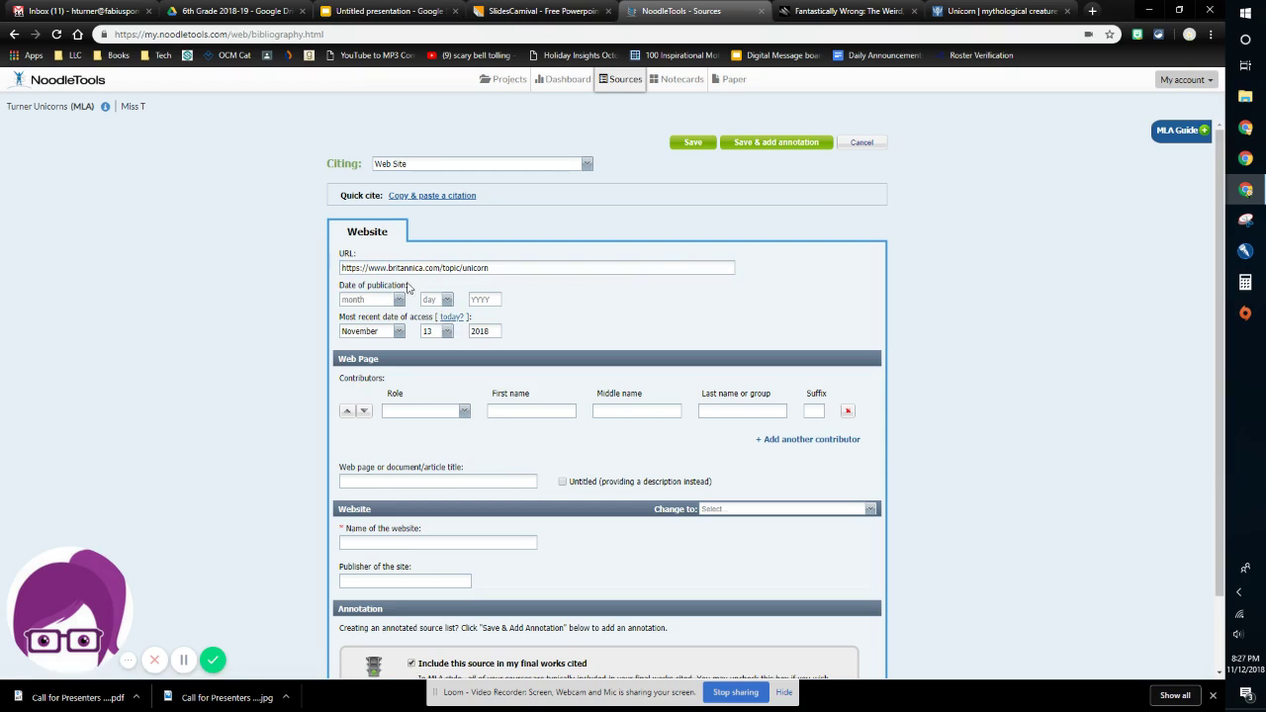
click(994, 10)
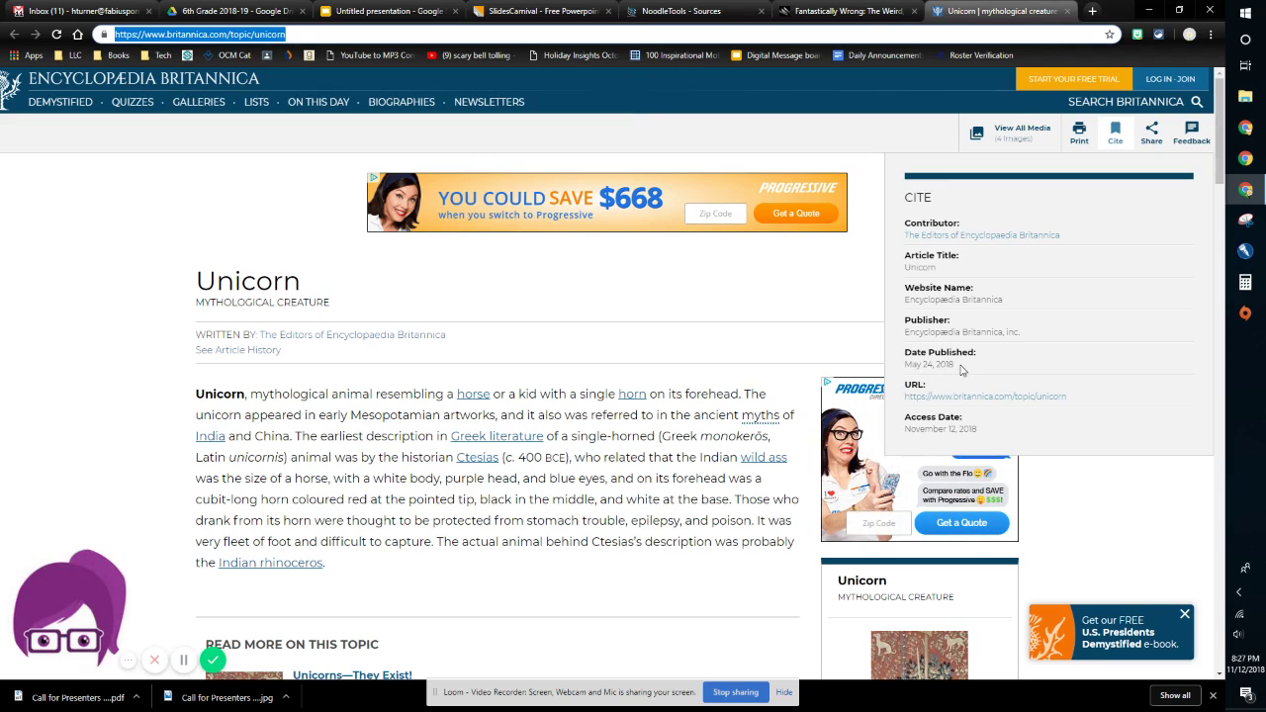
click(659, 10)
click(376, 299)
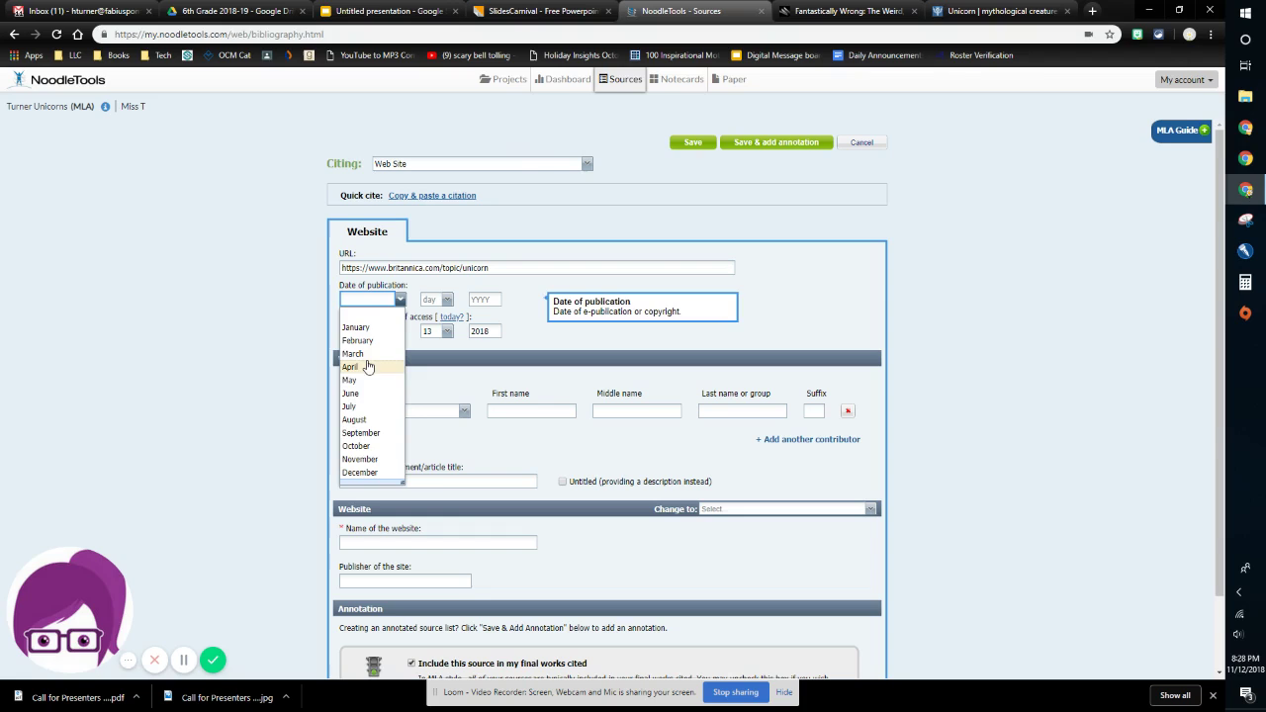
click(350, 380)
click(435, 298)
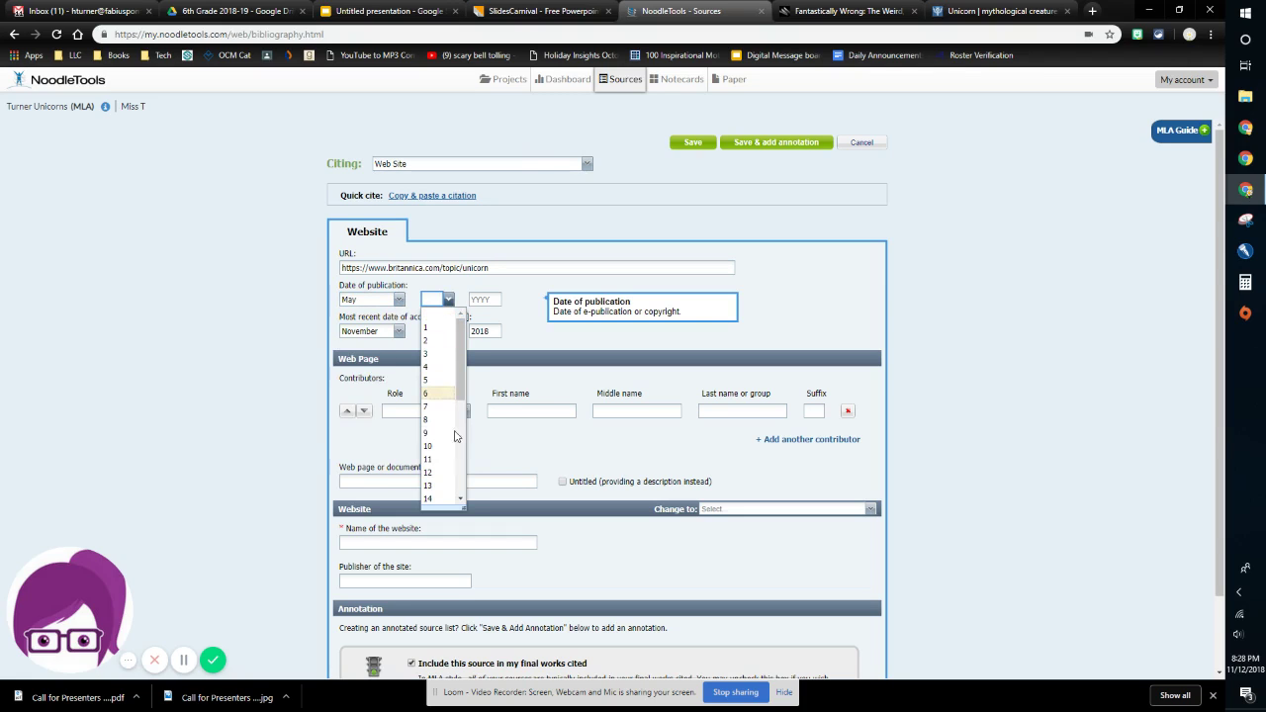
scroll(457, 406, down, 2)
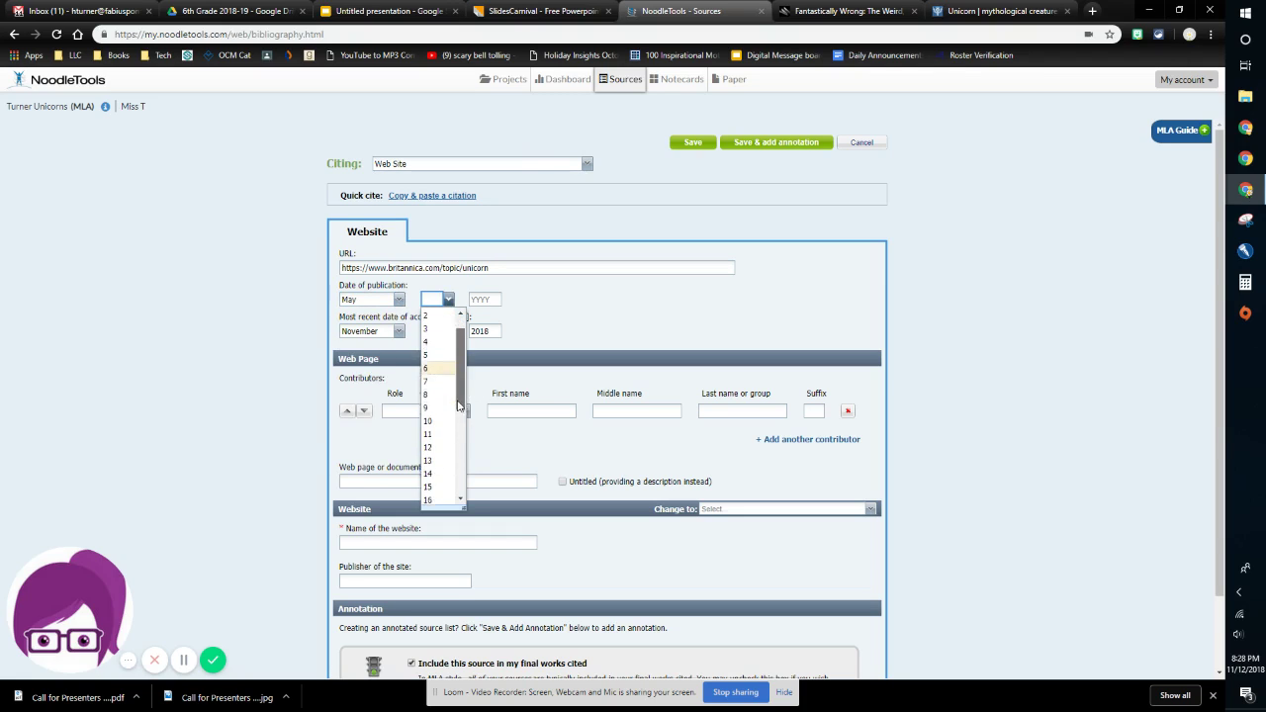
scroll(457, 406, down, 3)
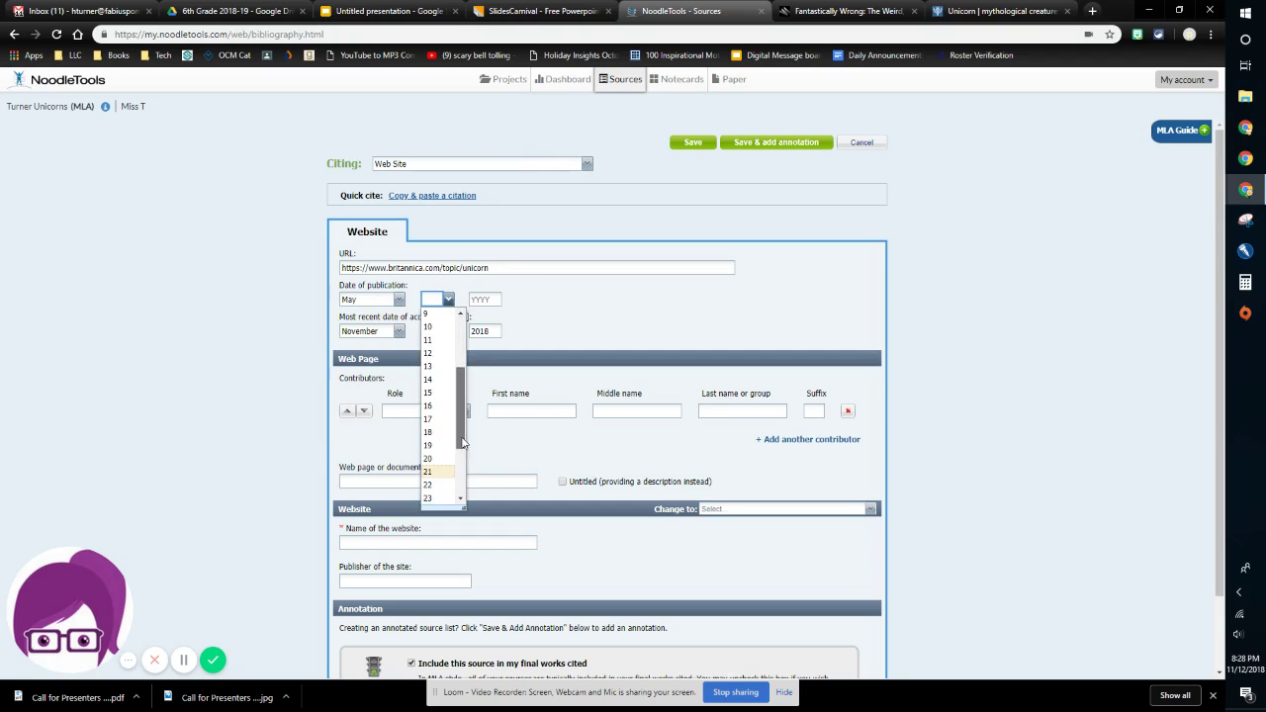
scroll(457, 445, down, 2)
click(447, 451)
click(491, 300)
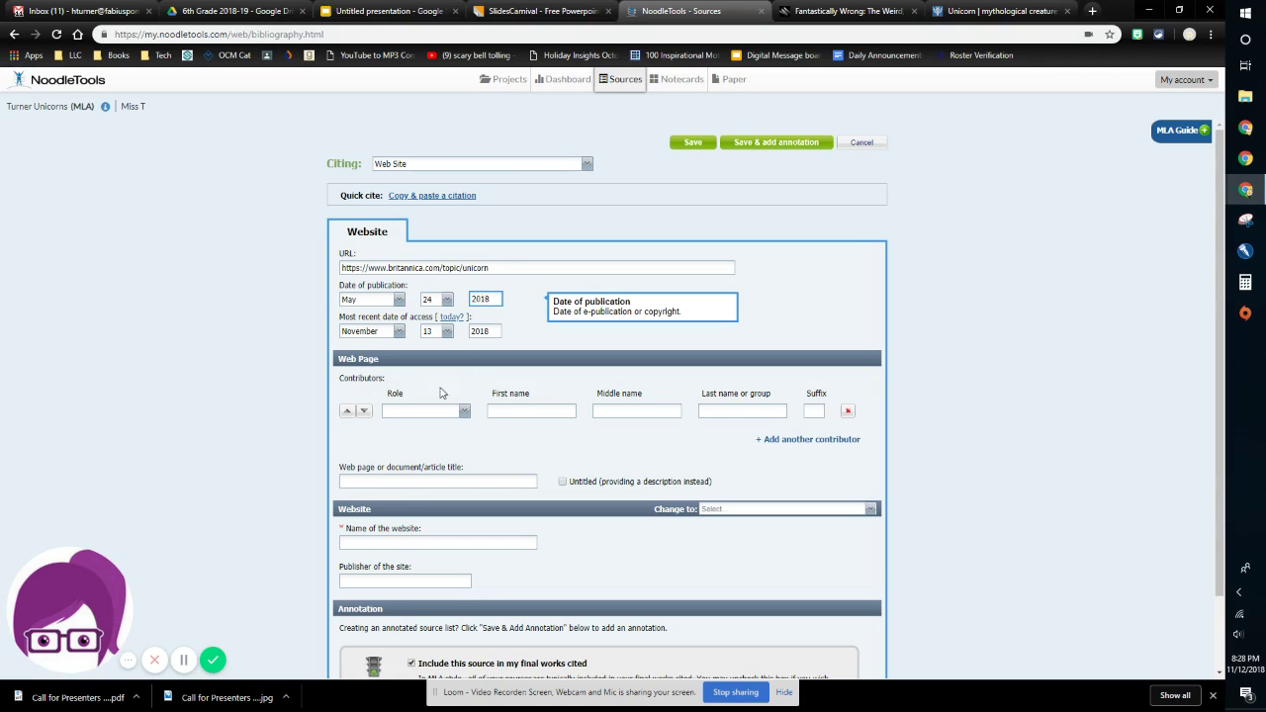
Add 'The Editors of Encyclopædia Britannica', copied from the article, as the citation's Editor.
click(977, 9)
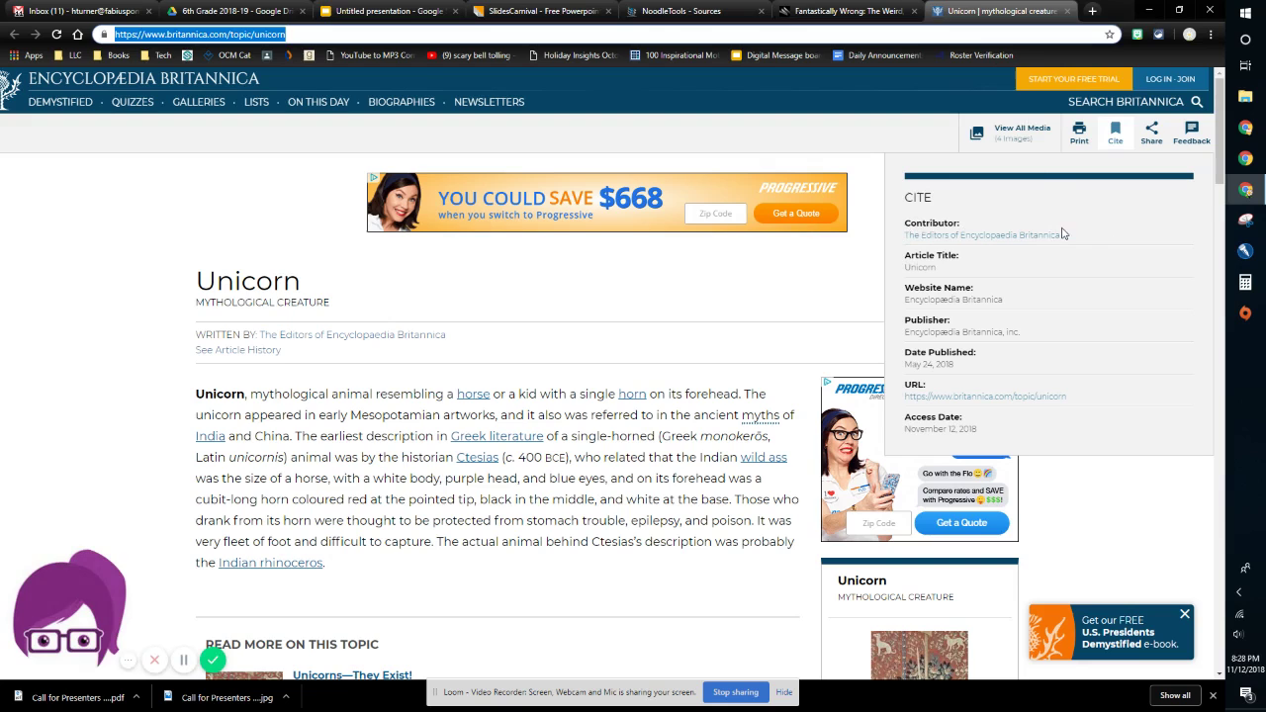
drag(1065, 235, 904, 237)
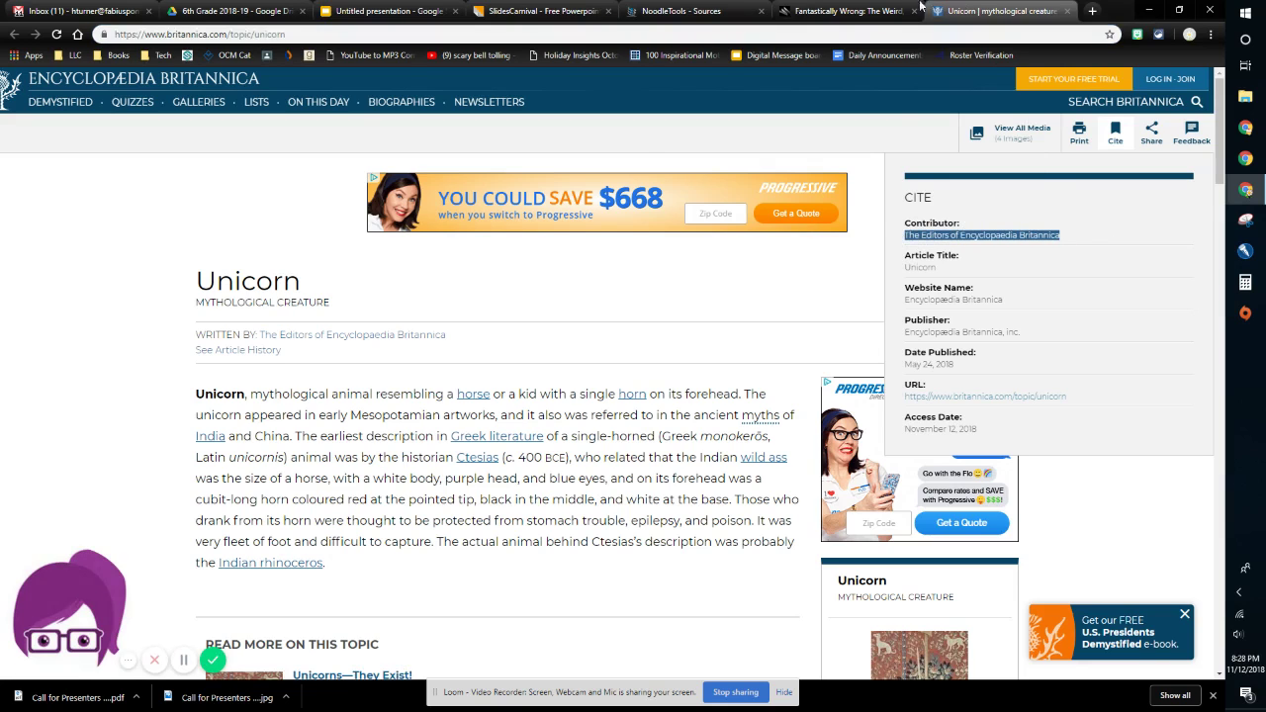
click(682, 11)
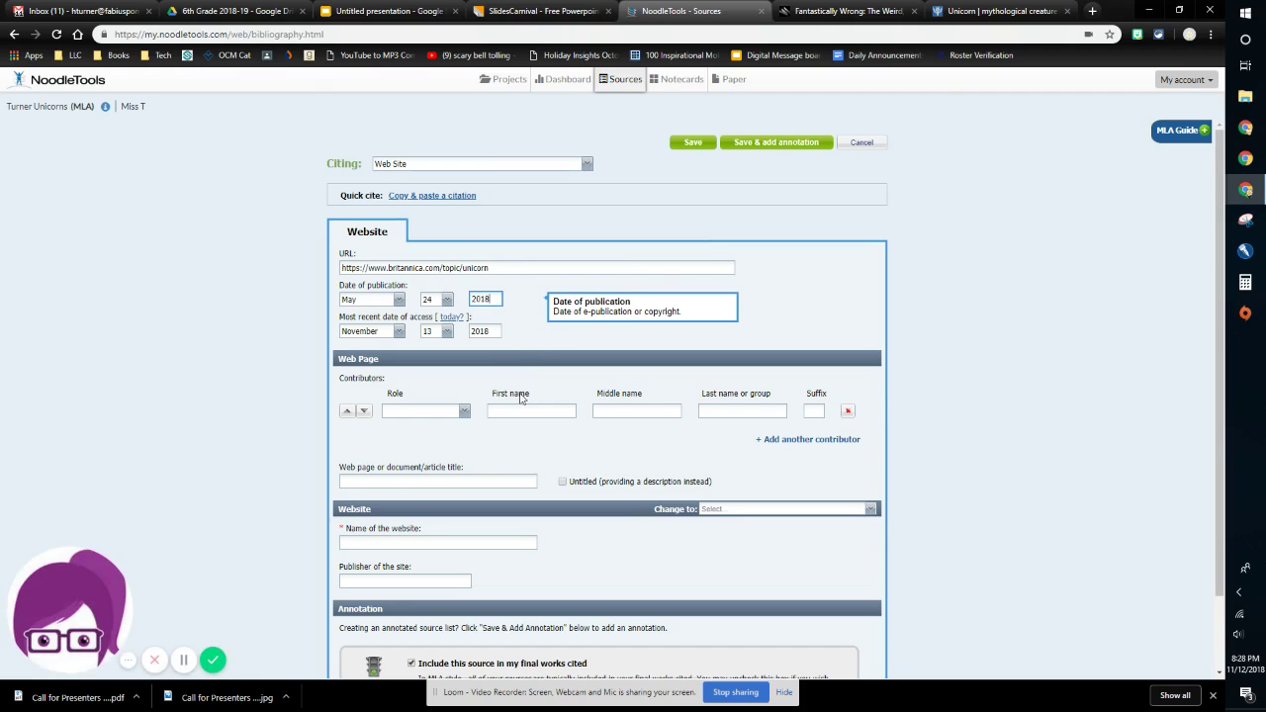
click(464, 410)
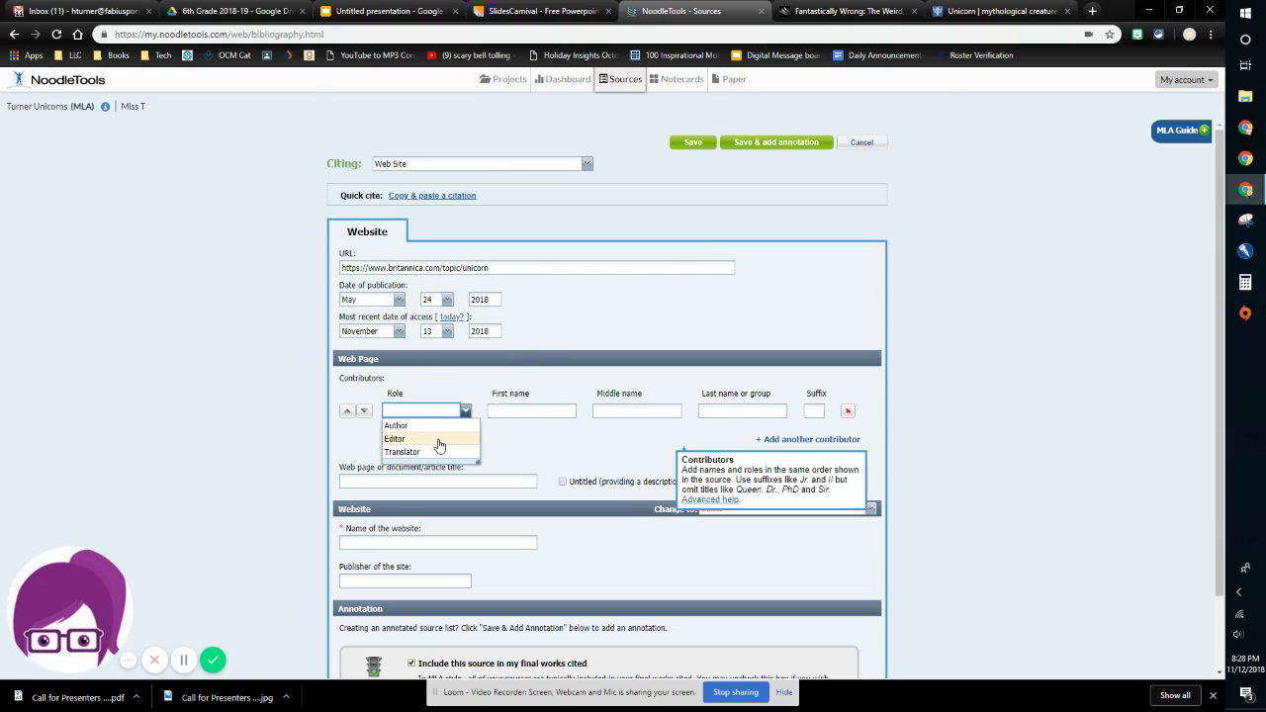
click(439, 439)
click(732, 410)
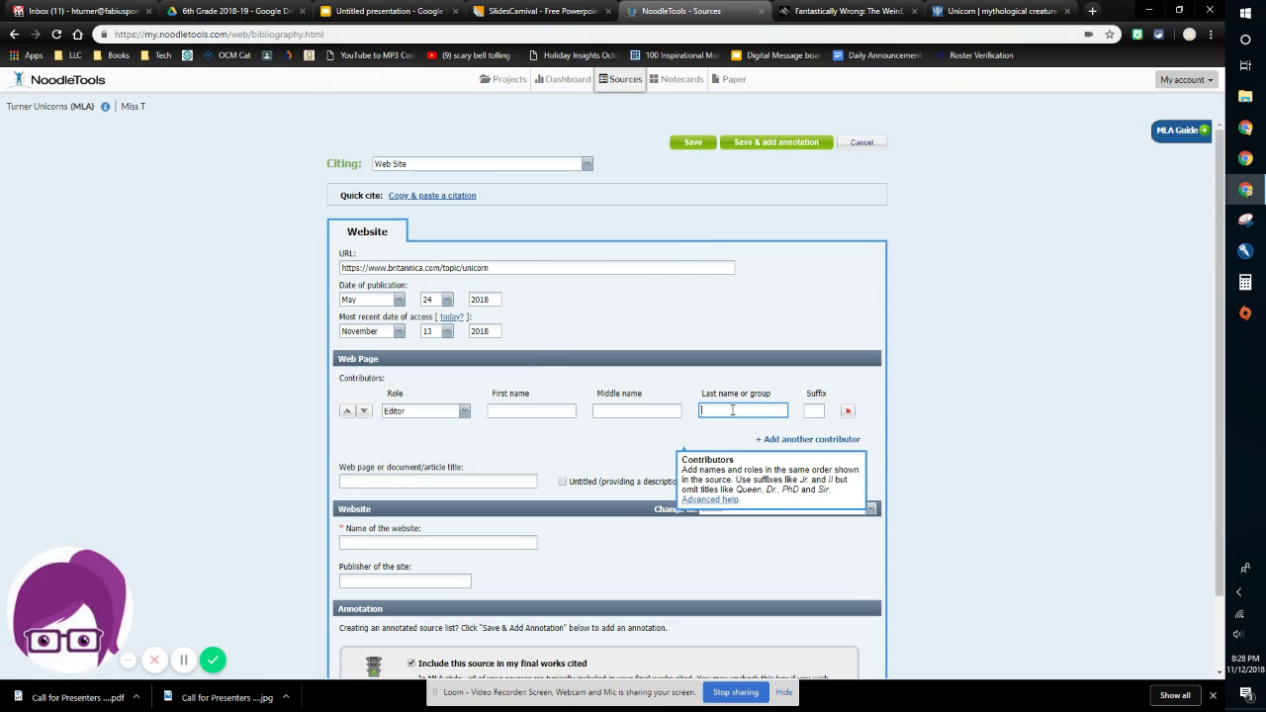
text(Encyclopaedia Britannica)
click(639, 446)
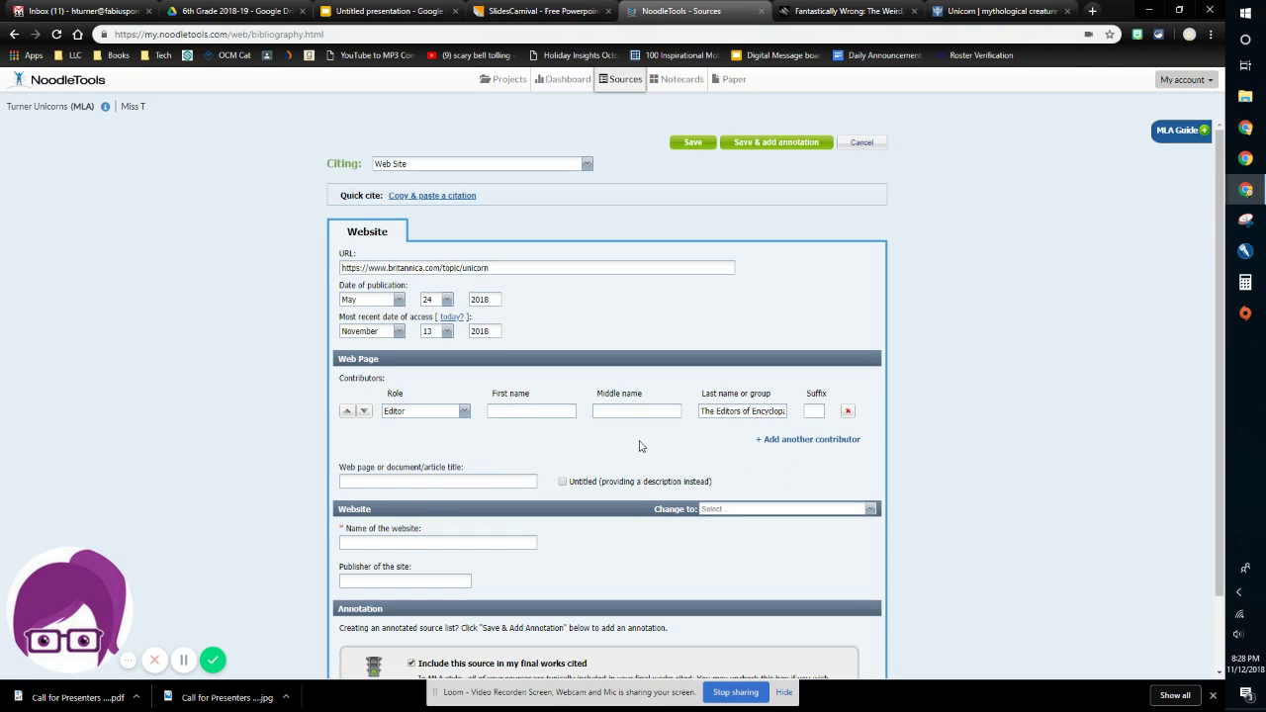
click(425, 481)
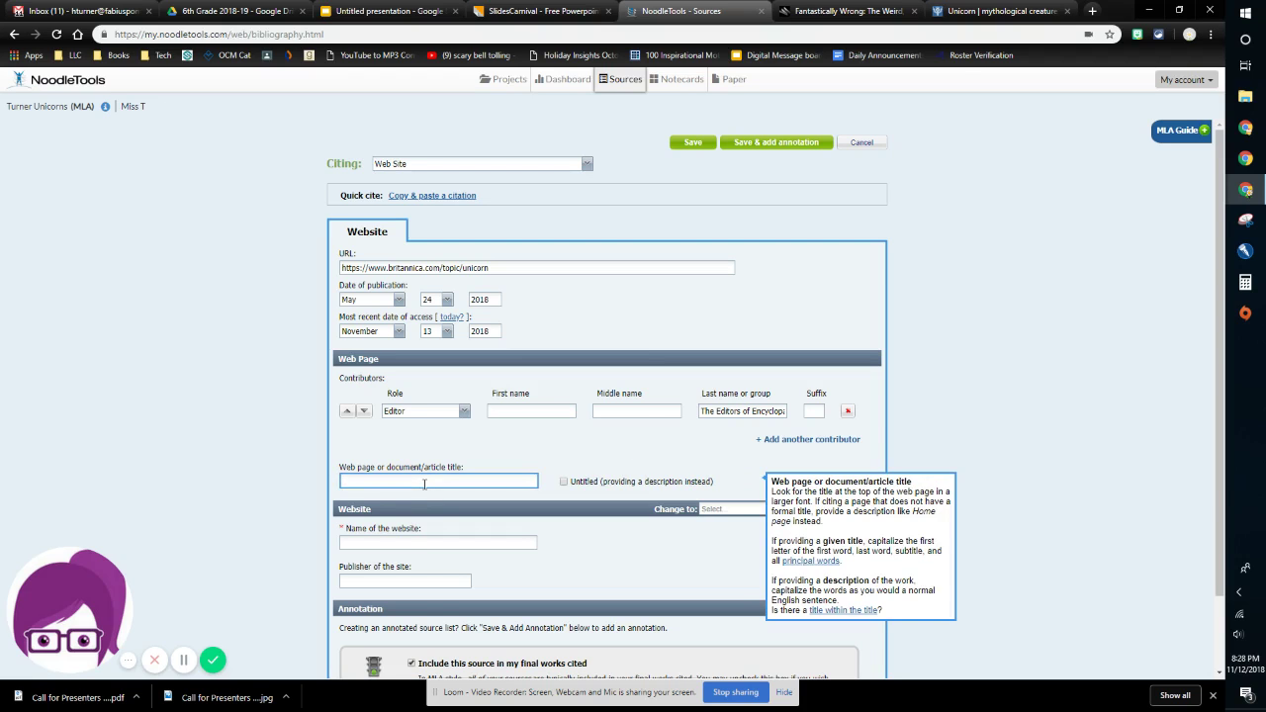
click(996, 12)
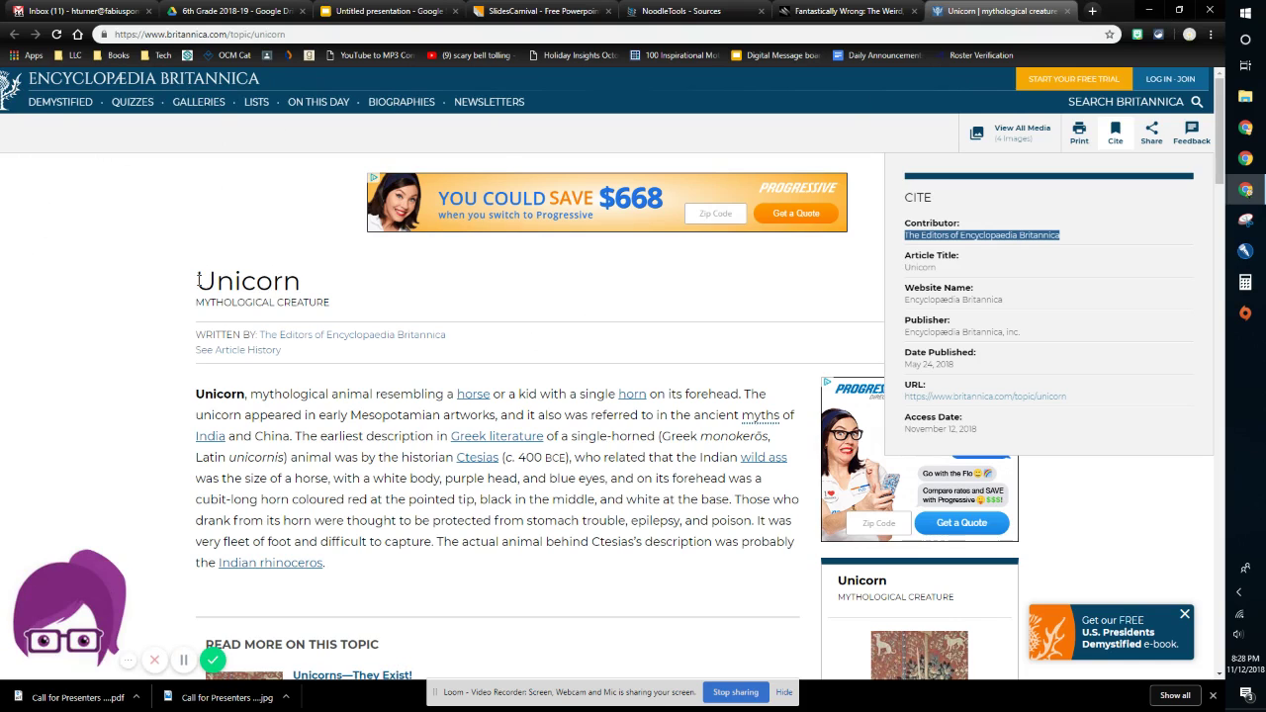
Paste the Unicorn heading as the title and fix it to read 'Unicorn Mythological Creature'.
drag(198, 280, 334, 305)
key(ctrl+c)
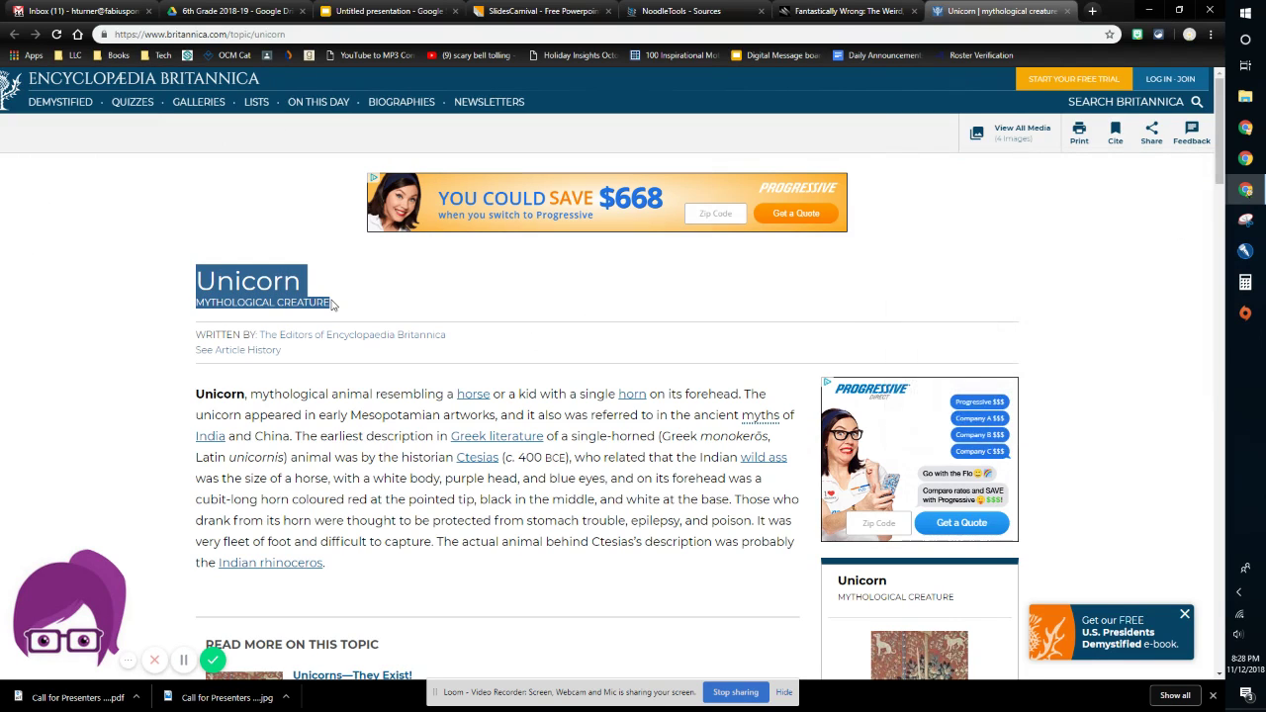
click(682, 11)
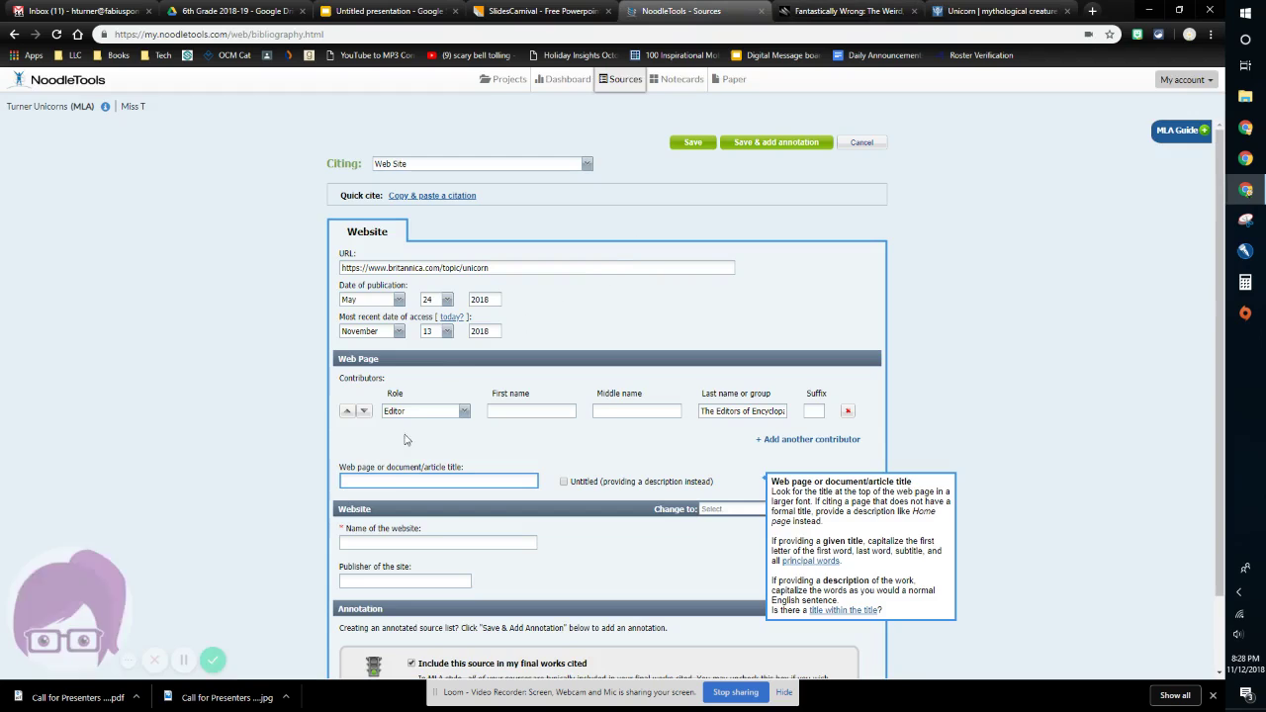
key(ctrl+v)
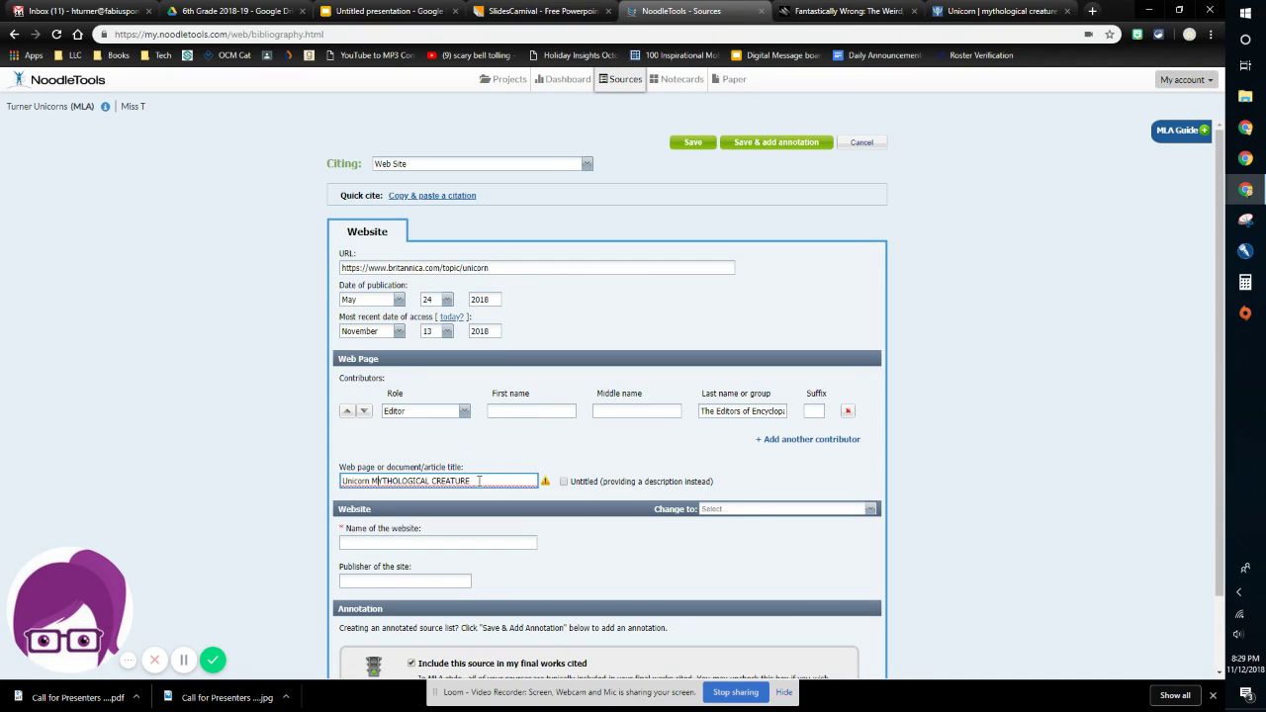
mouse_move(544, 481)
text(ythological Cr)
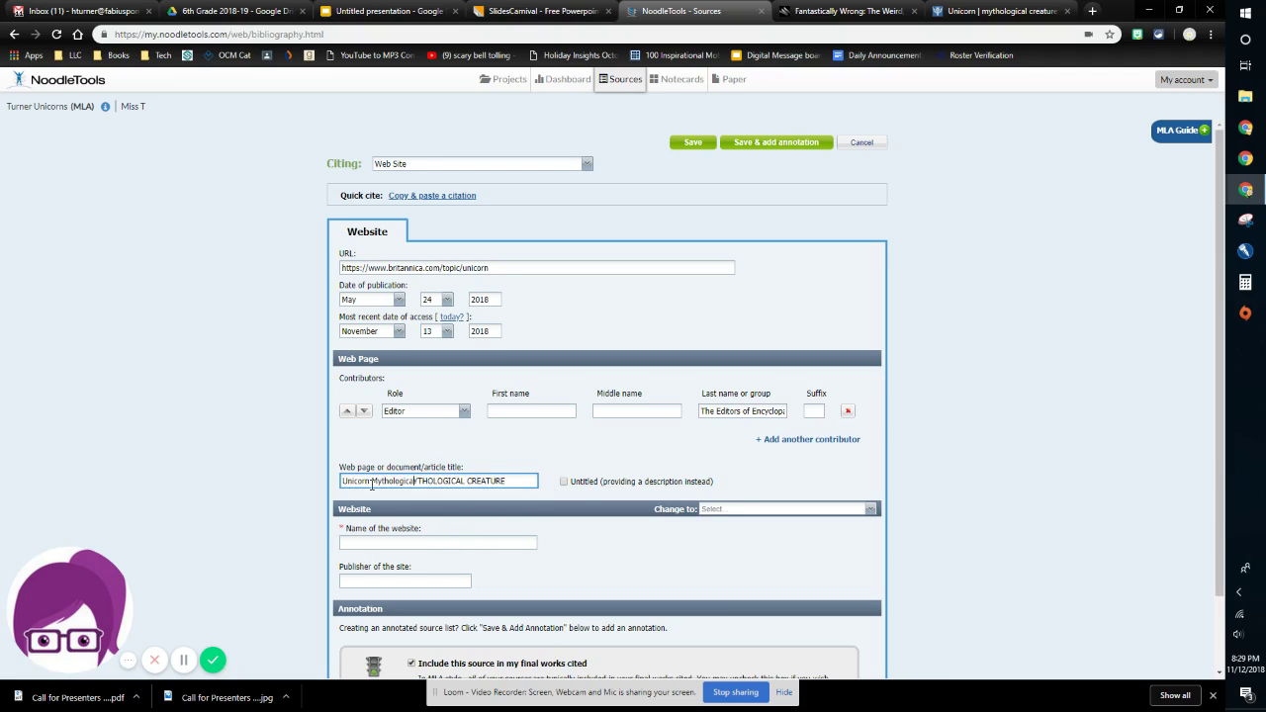
text(eature)
key(shift+Right)
key(shift+Right)
key(shift+Right)
key(shift+Right)
key(shift+Right)
key(shift+Right)
key(shift+Right)
key(shift+Right)
key(shift+Right)
key(shift+Right)
key(shift+Right)
key(shift+Right)
key(shift+Right)
key(shift+Right)
key(shift+Right)
key(shift+Right)
key(shift+Right)
key(shift+Right)
key(shift+Right)
key(shift+Right)
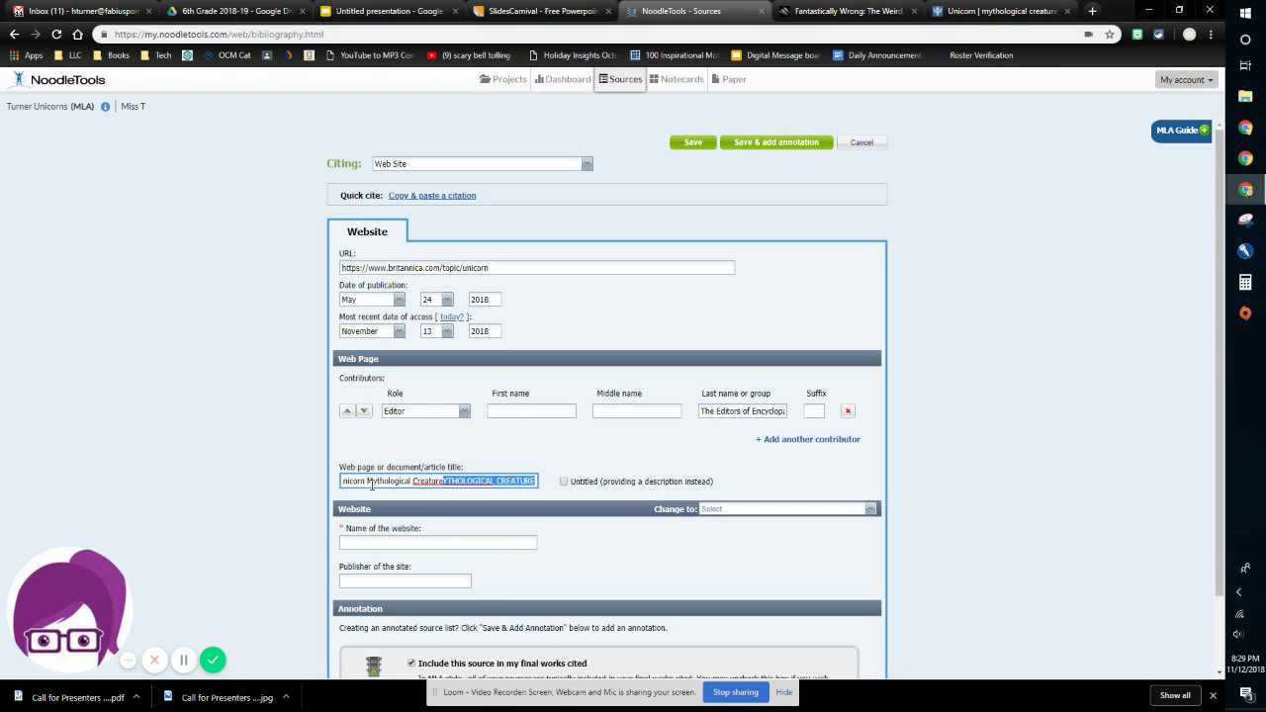
key(BackSpace)
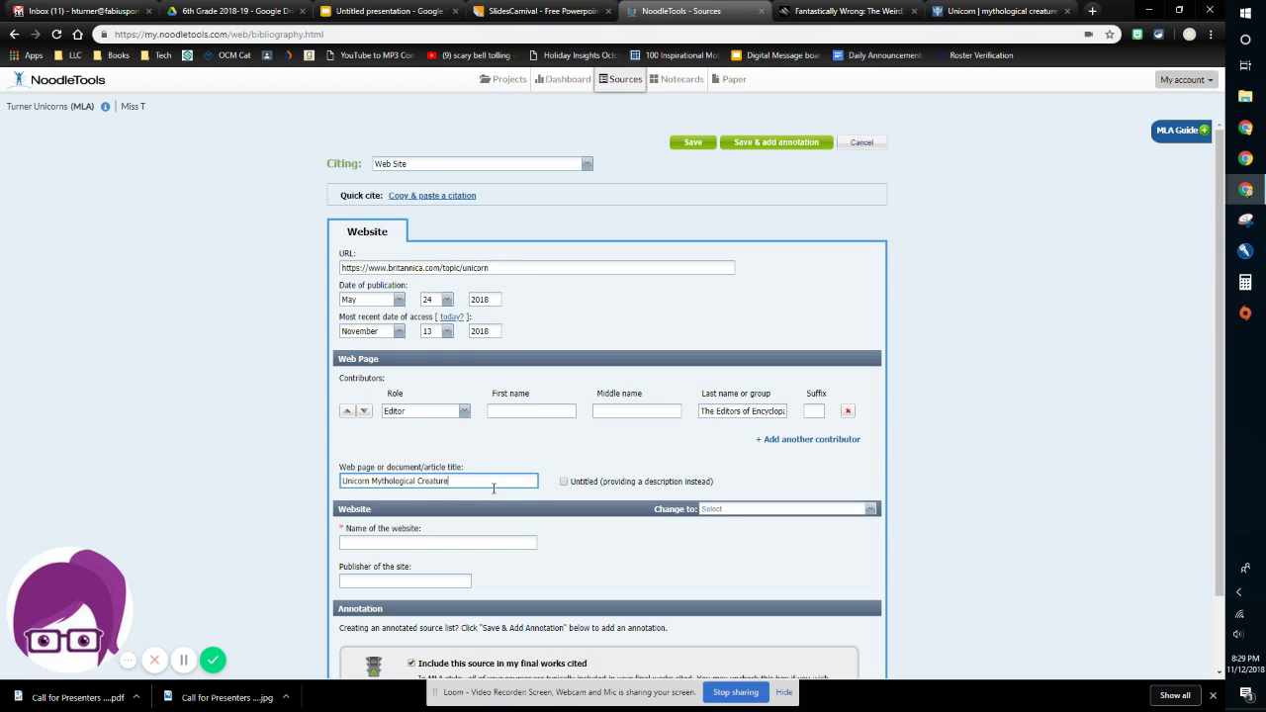
Copy 'Encyclopædia Britannica' from Britannica's citation details into the website name field.
click(459, 543)
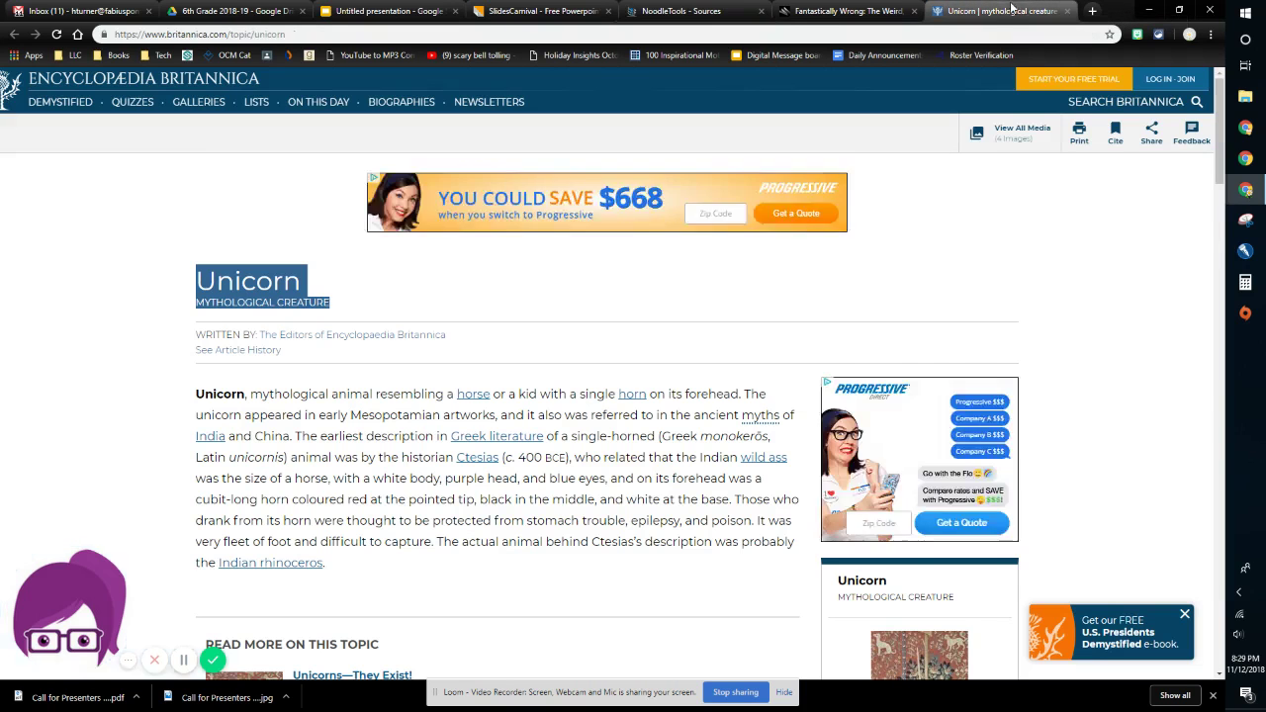
click(999, 11)
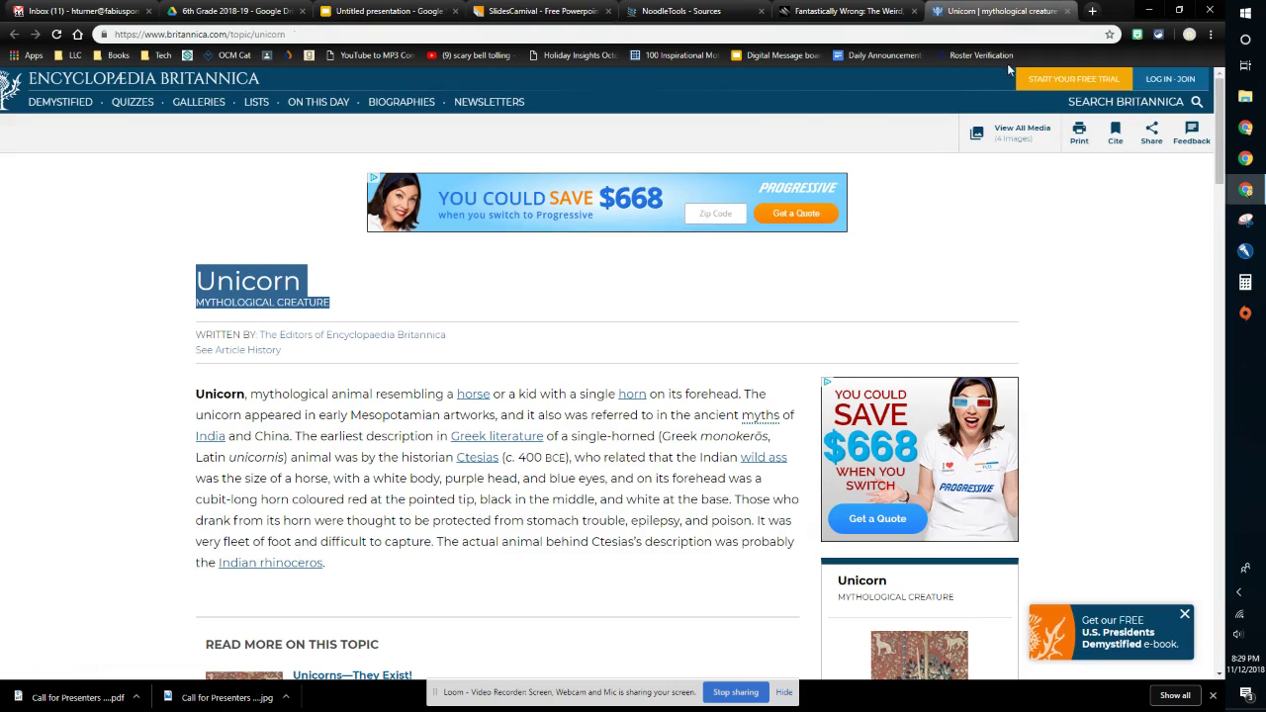
click(1111, 134)
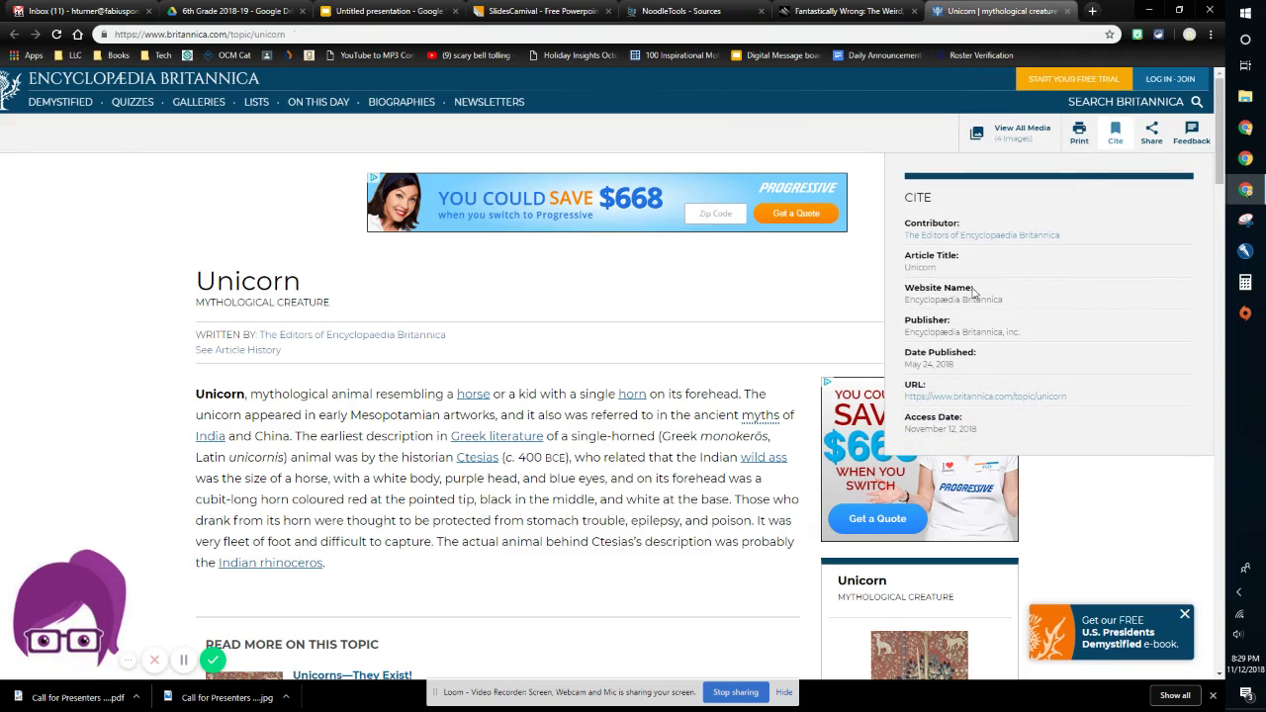
drag(1004, 298, 908, 301)
key(ctrl+c)
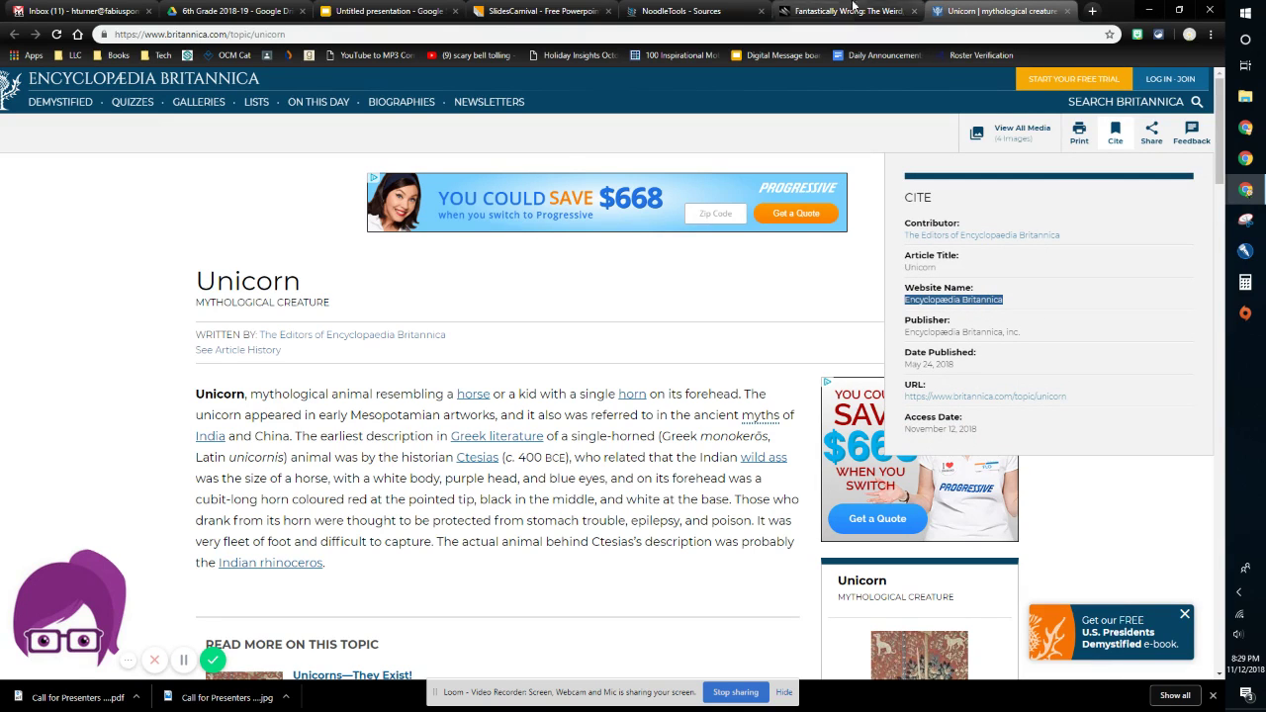
click(682, 11)
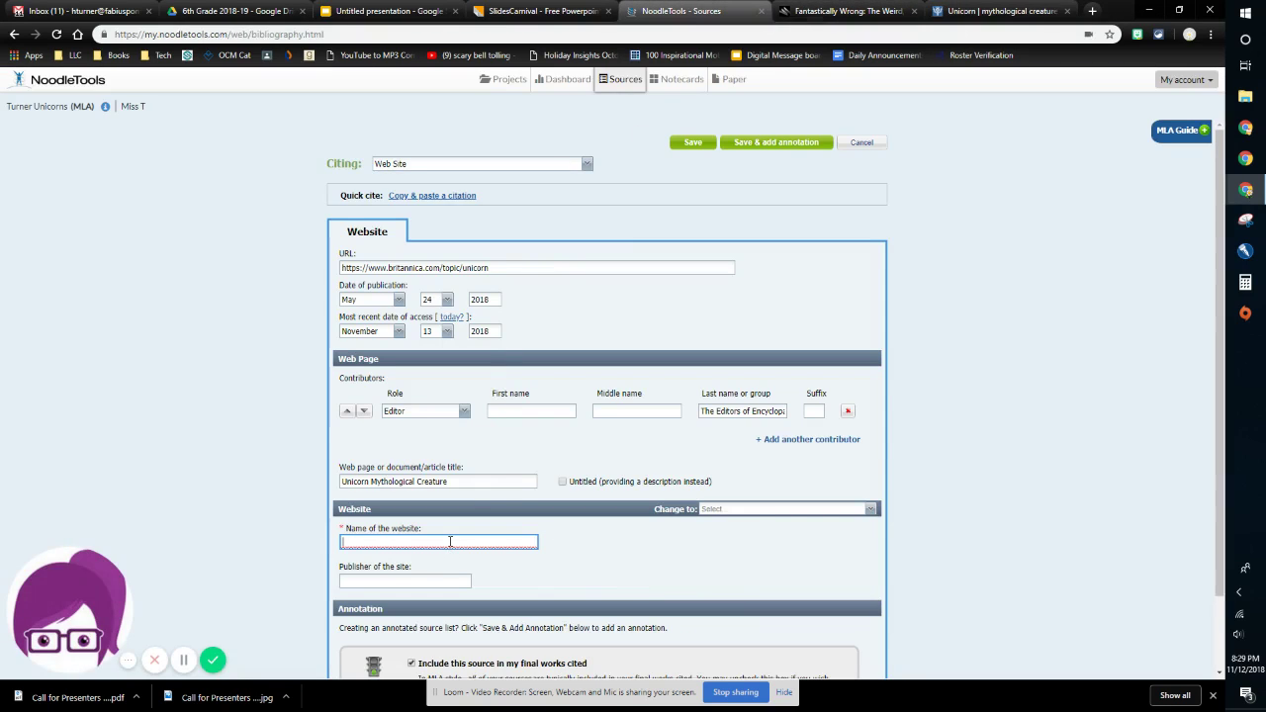
key(ctrl+v)
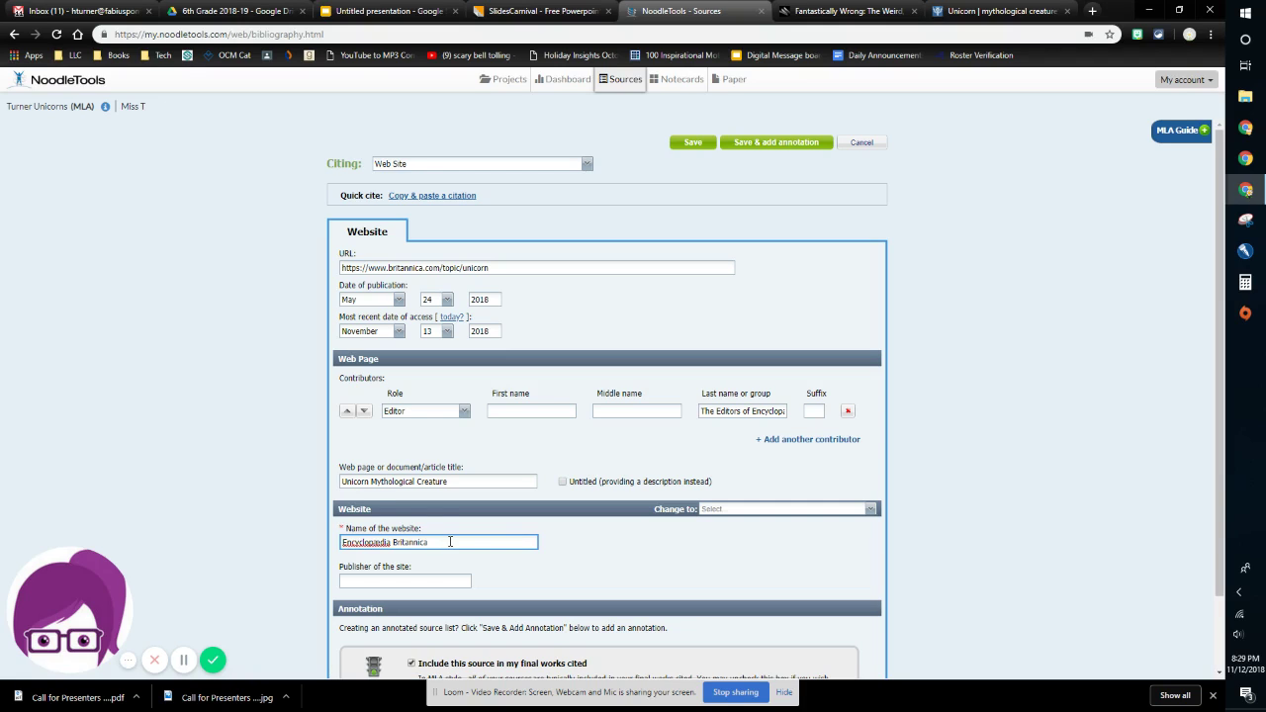
Enter Encyclopædia Britannica as the publisher and save the Unicorn citation.
click(407, 583)
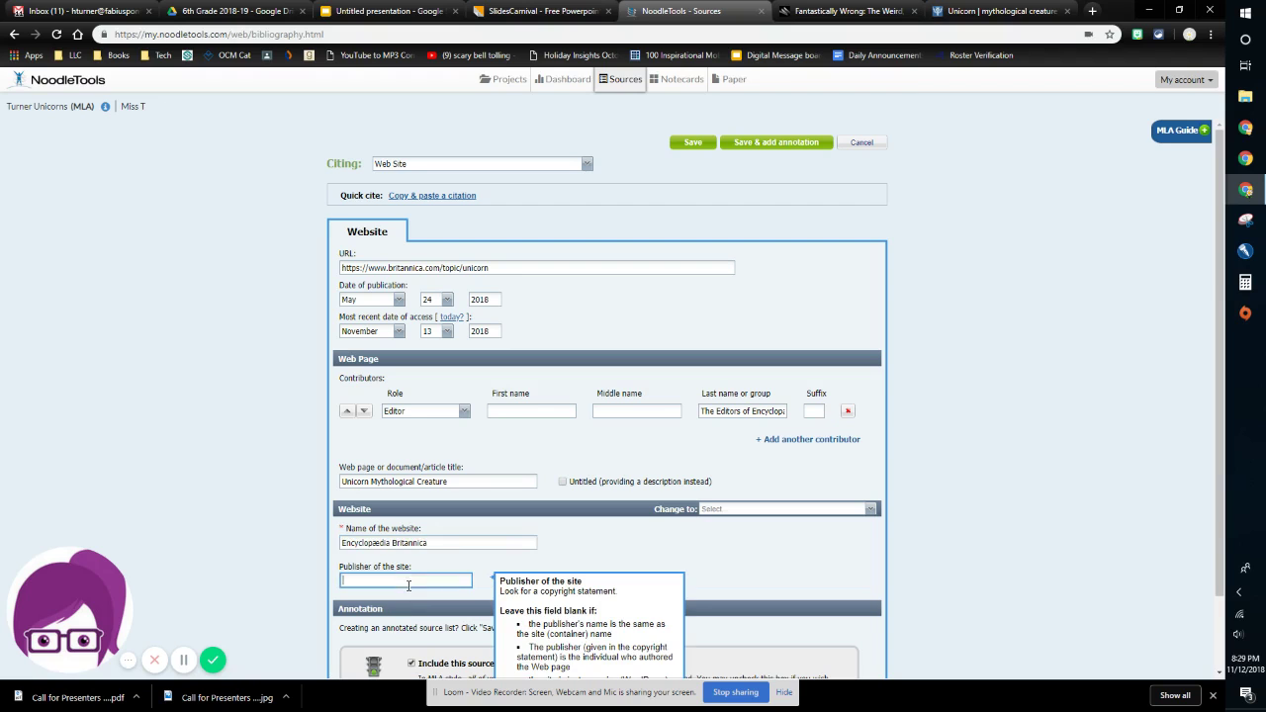
click(997, 11)
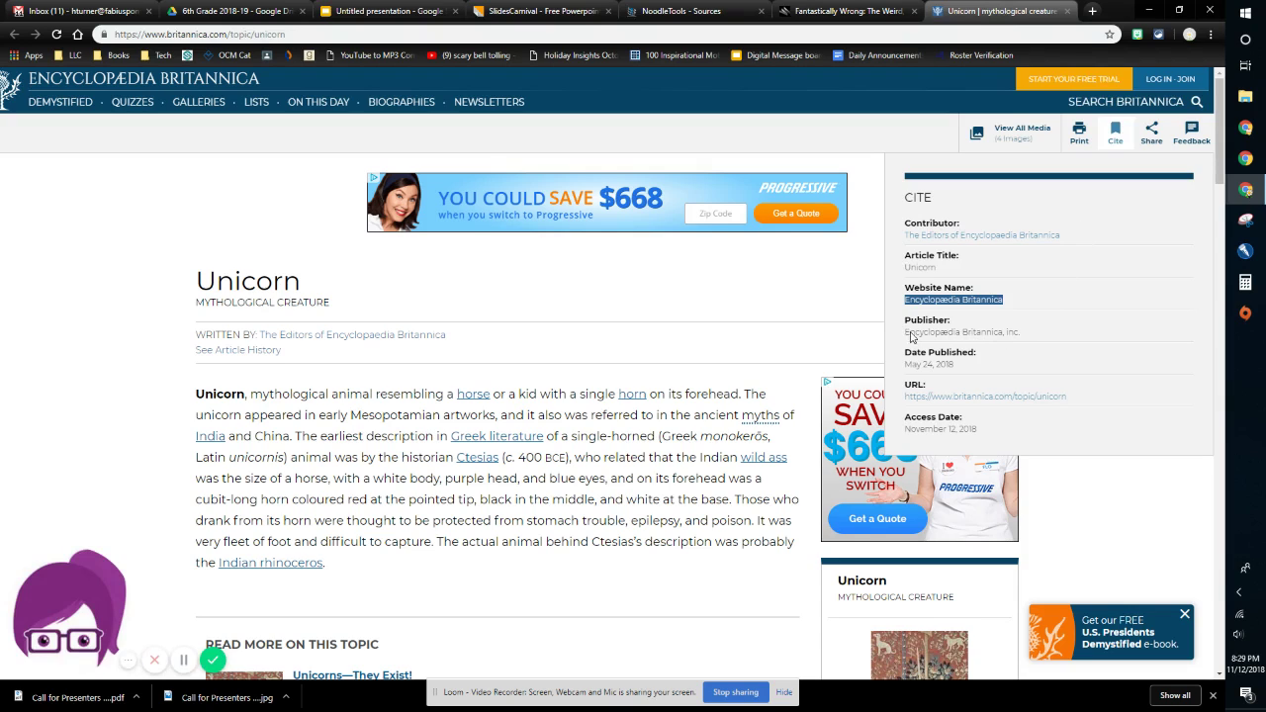
drag(906, 338, 1005, 338)
key(ctrl+c)
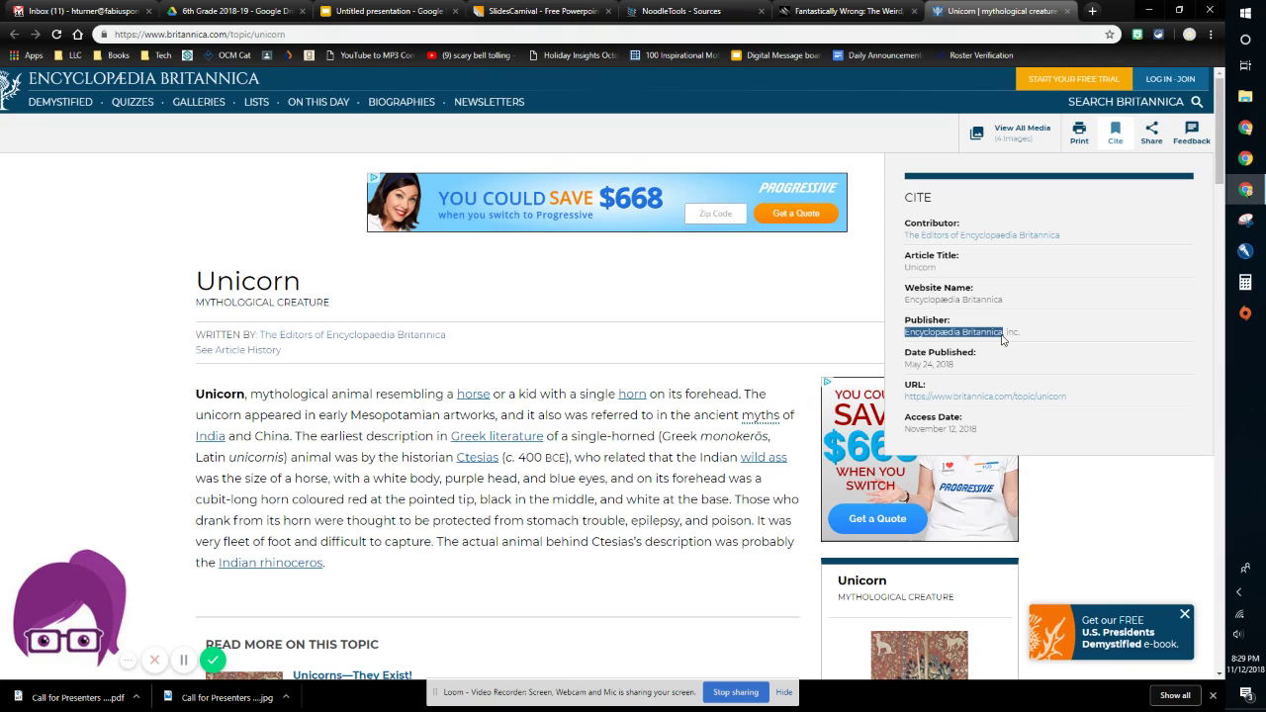
click(683, 11)
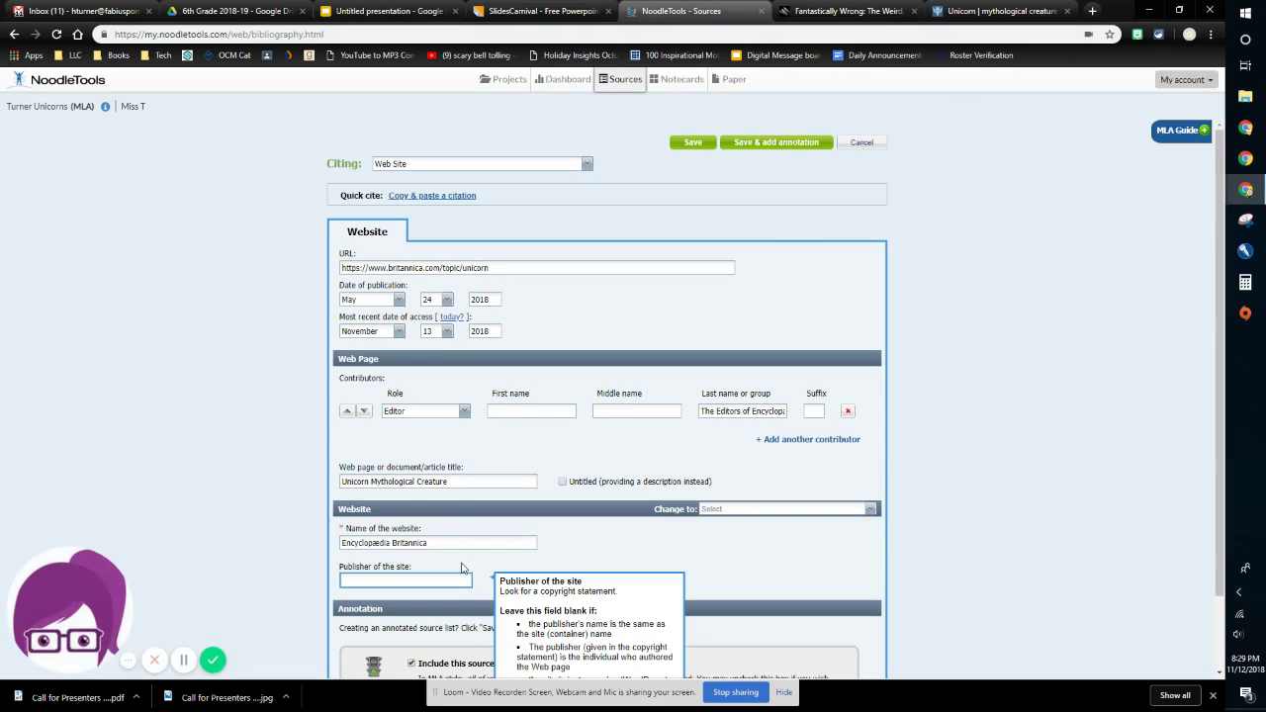
key(ctrl+v)
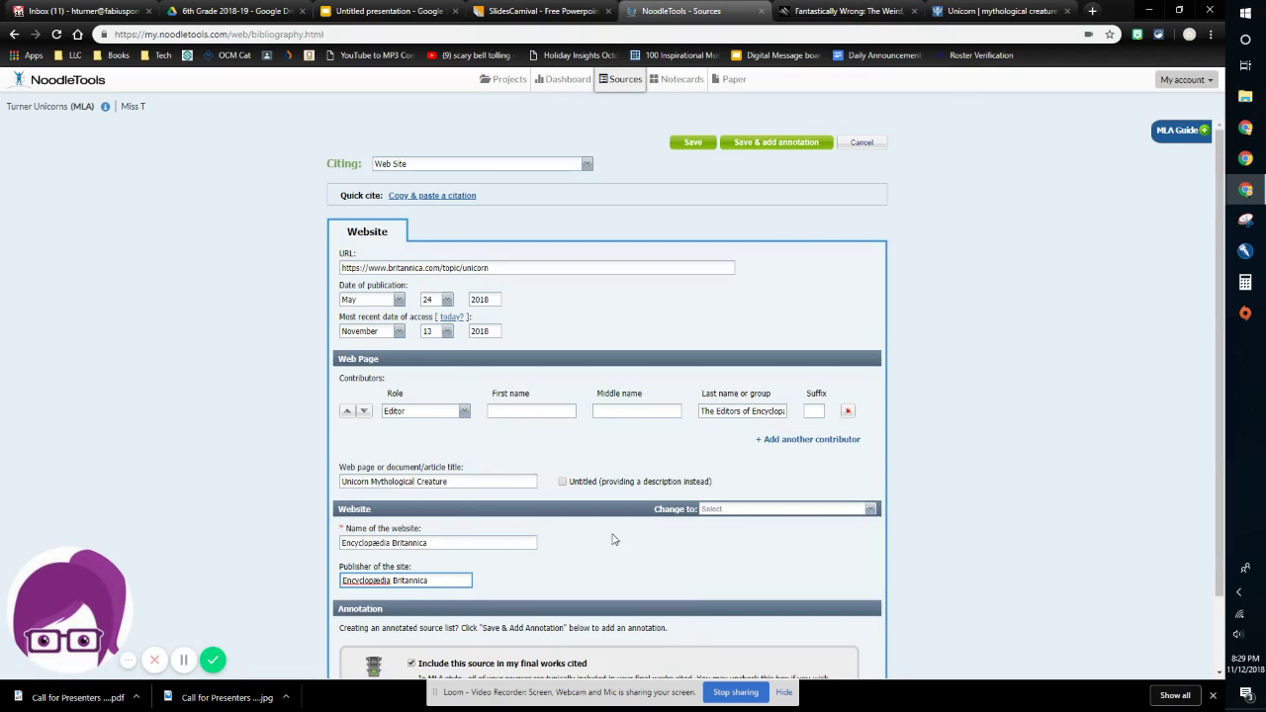
scroll(661, 551, down, 1)
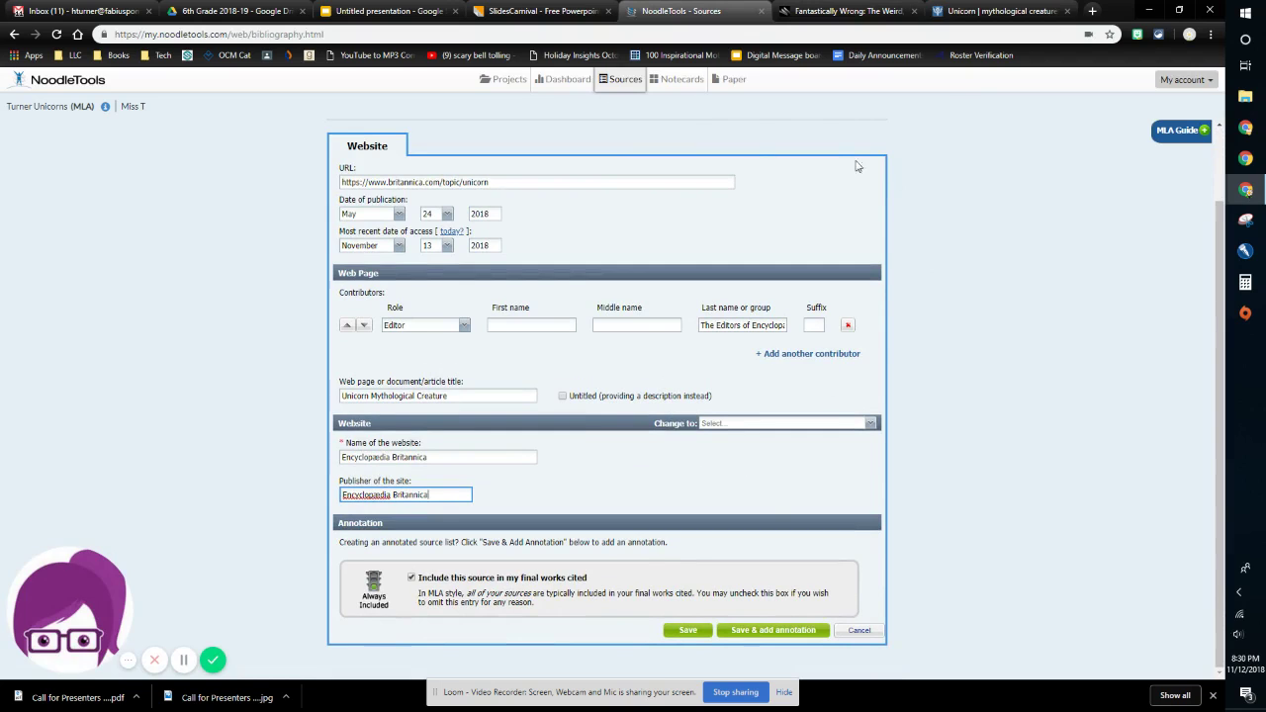
click(685, 630)
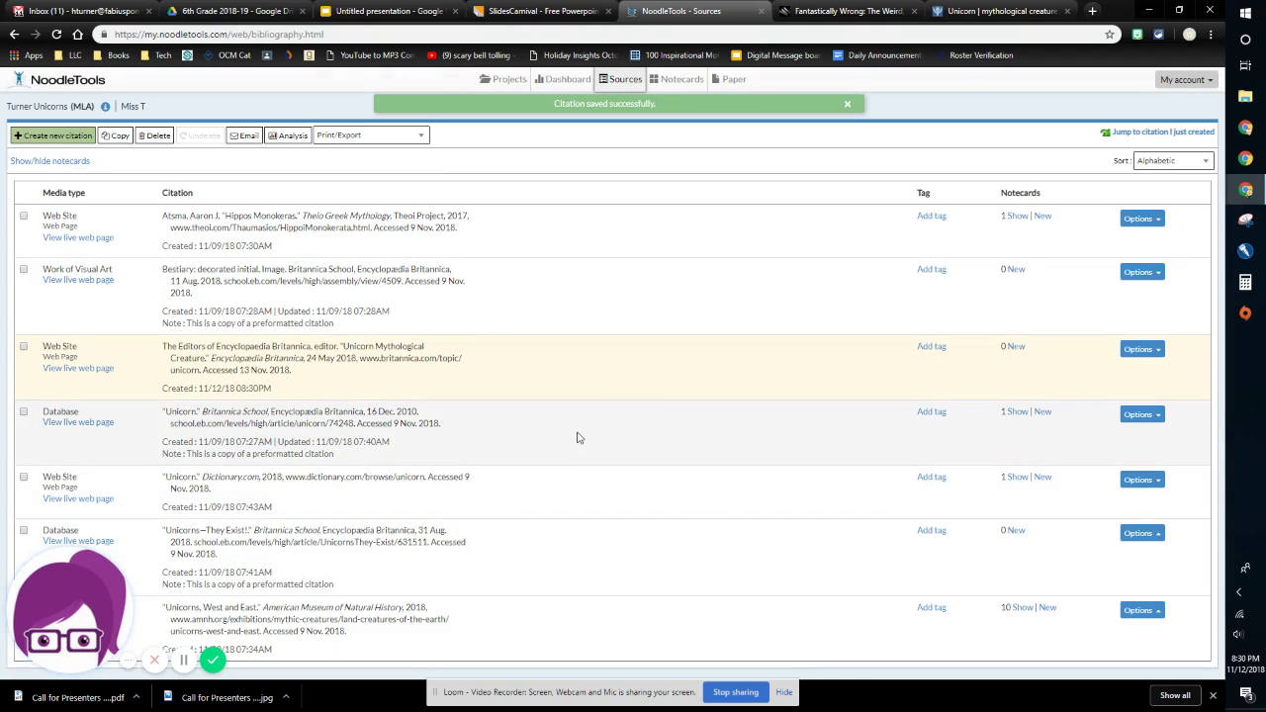
Start a new Website > Web Page citation.
click(32, 136)
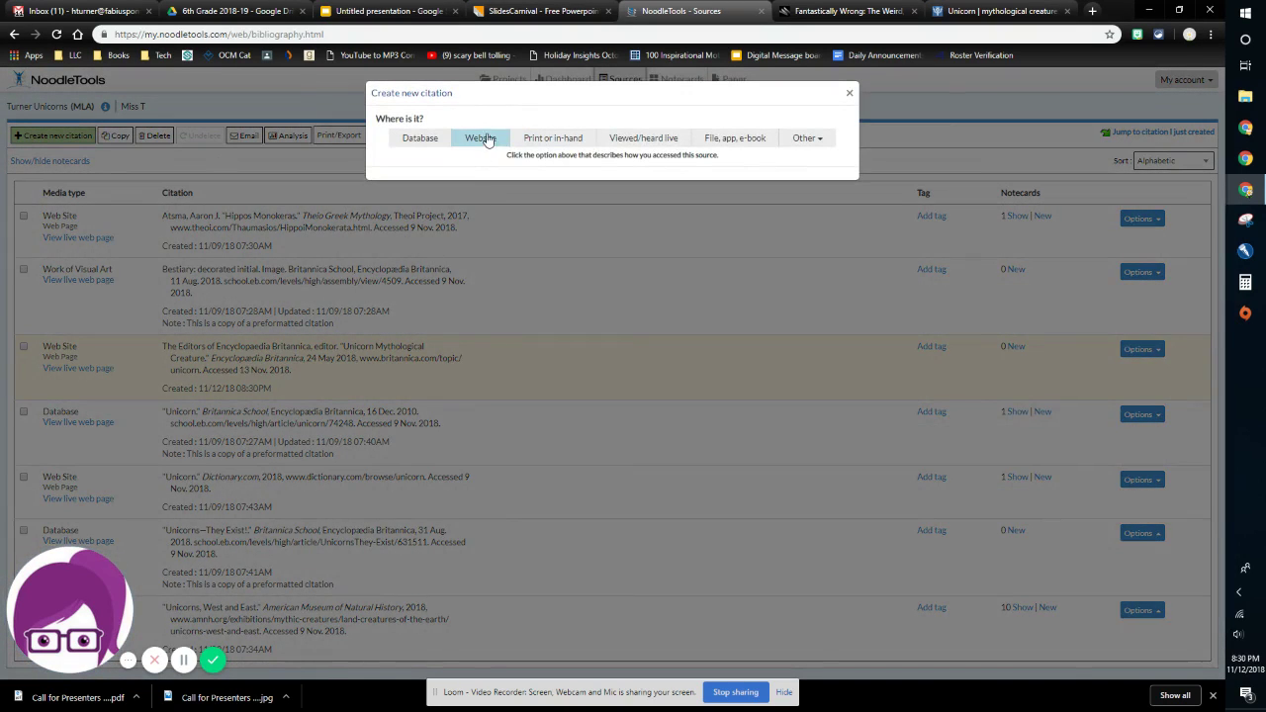
click(483, 138)
click(396, 175)
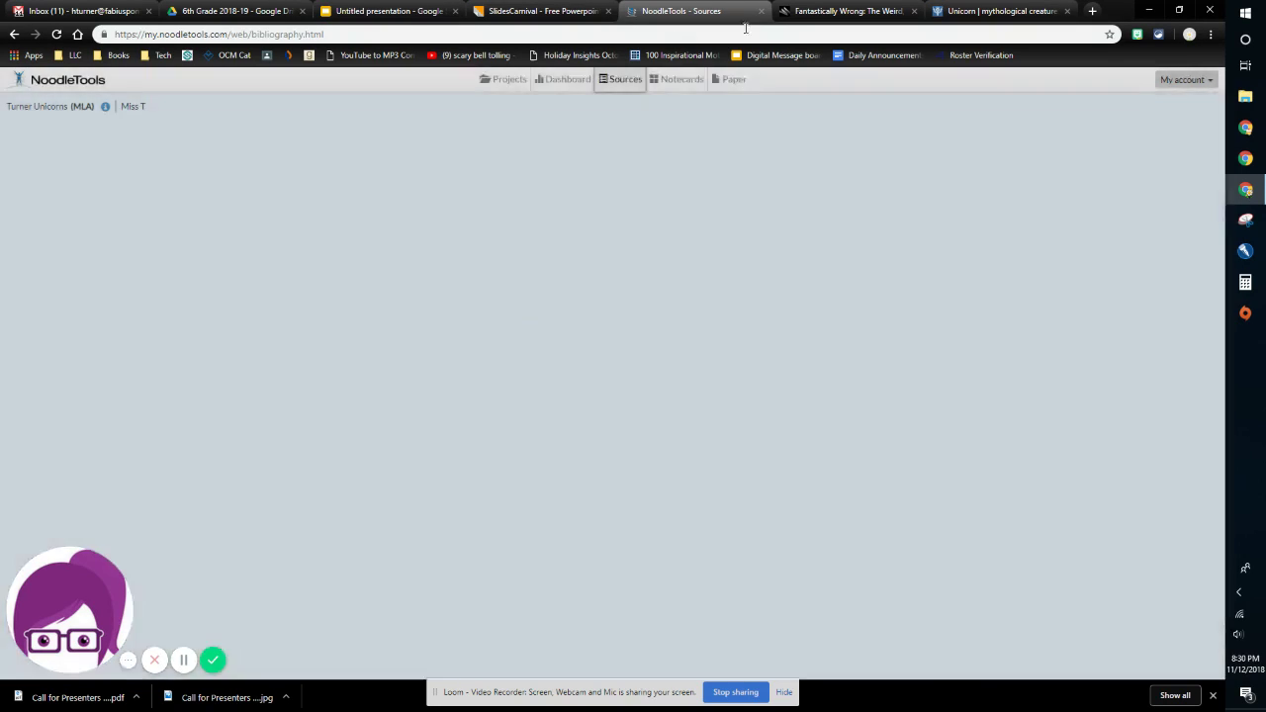
Look over Wired's 'Fantastically Wrong' unicorn article, closing its subscription banner, then return to the form.
click(845, 11)
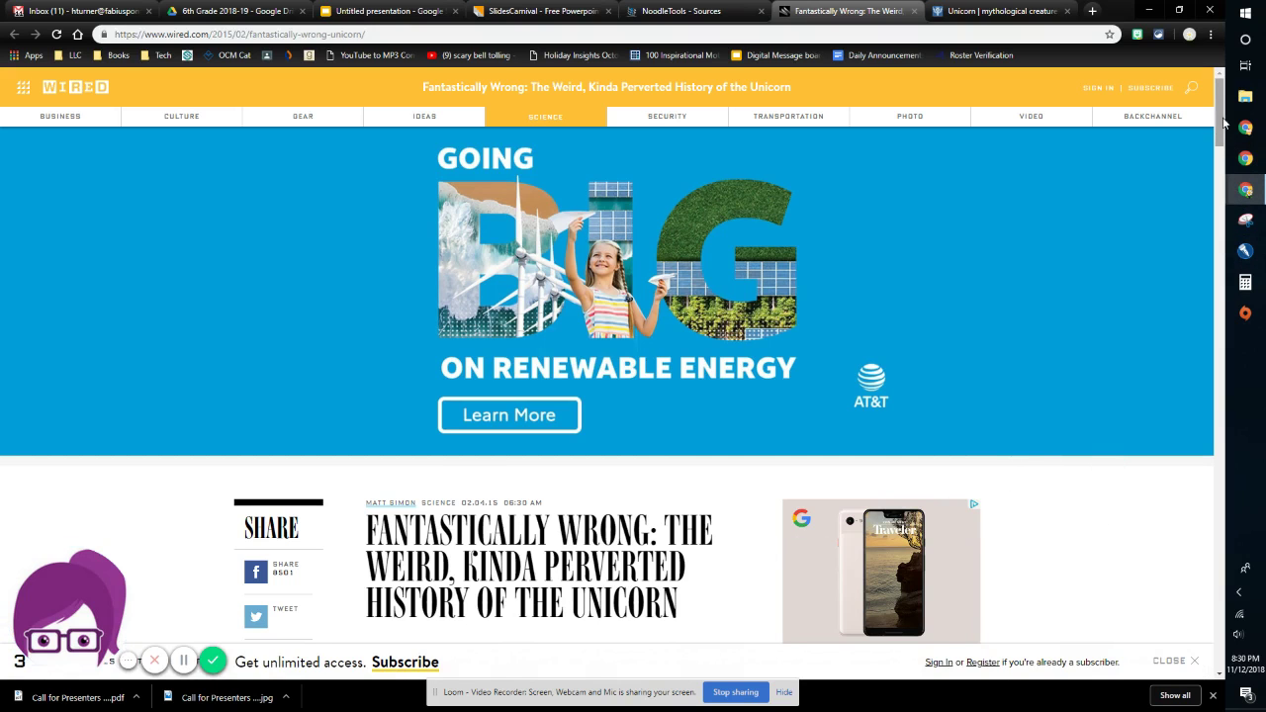
drag(1223, 133, 1251, 139)
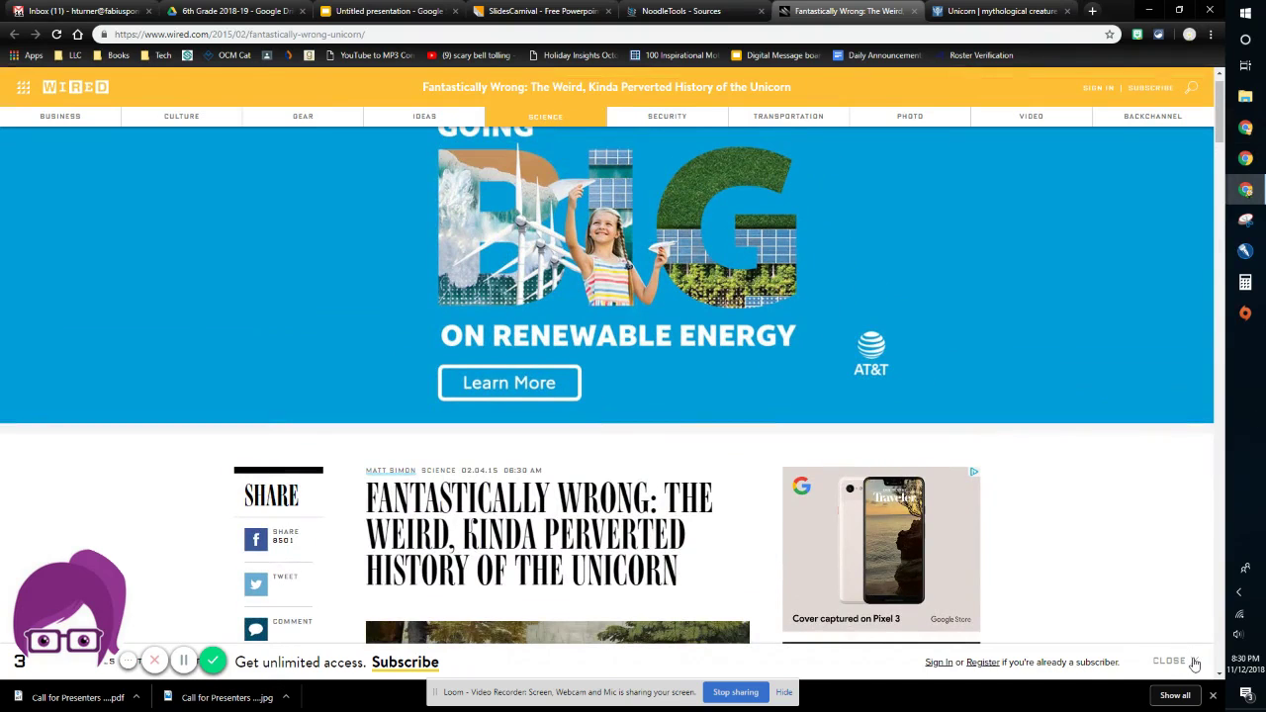
click(1195, 665)
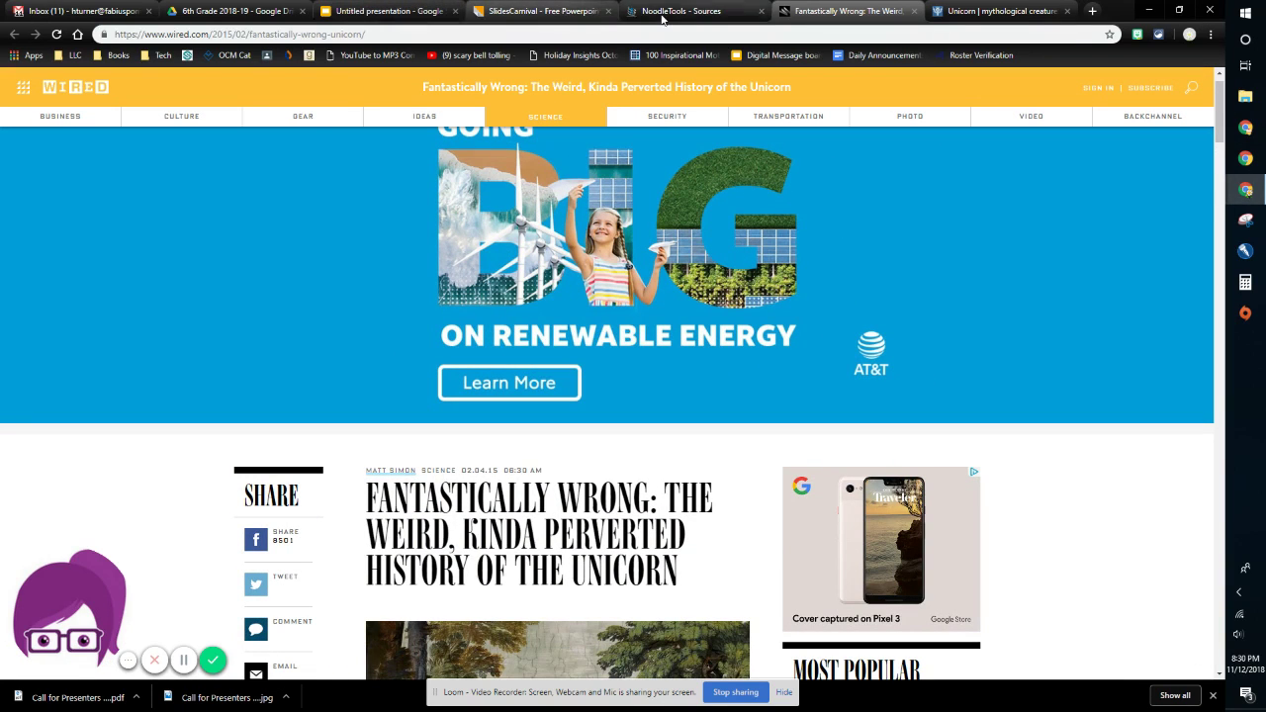
click(692, 11)
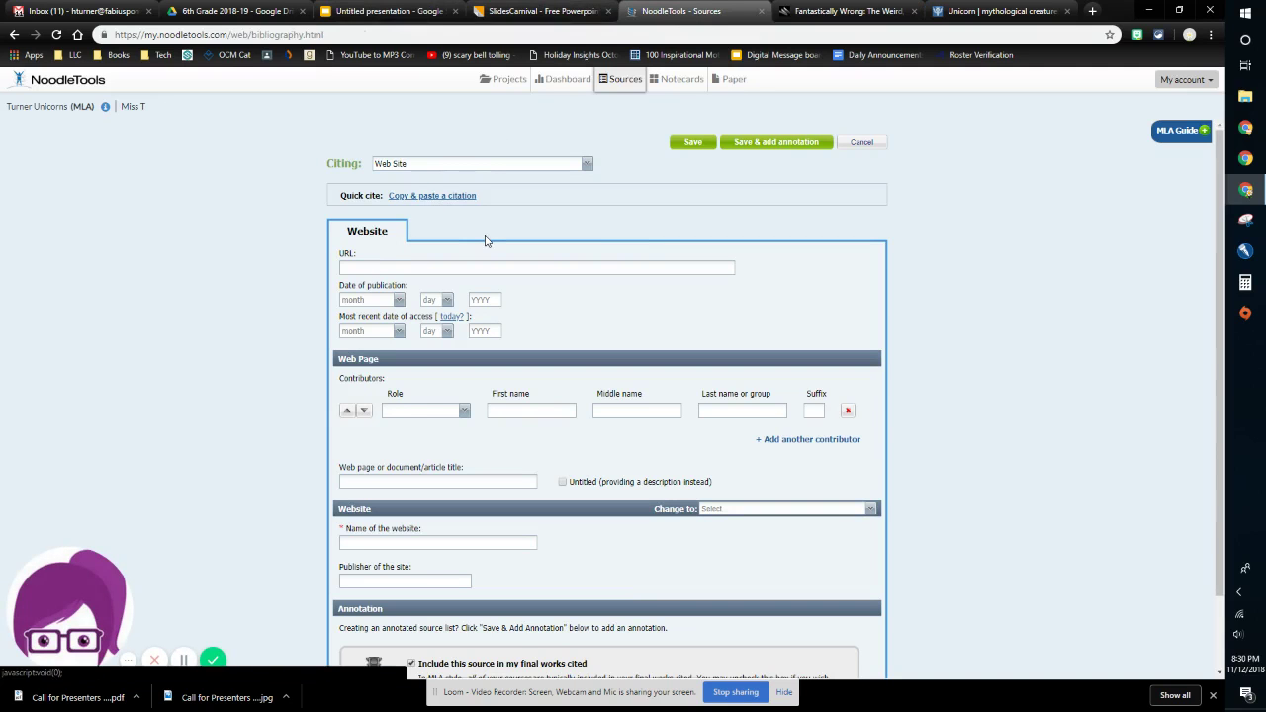
click(821, 11)
click(737, 32)
key(ctrl+c)
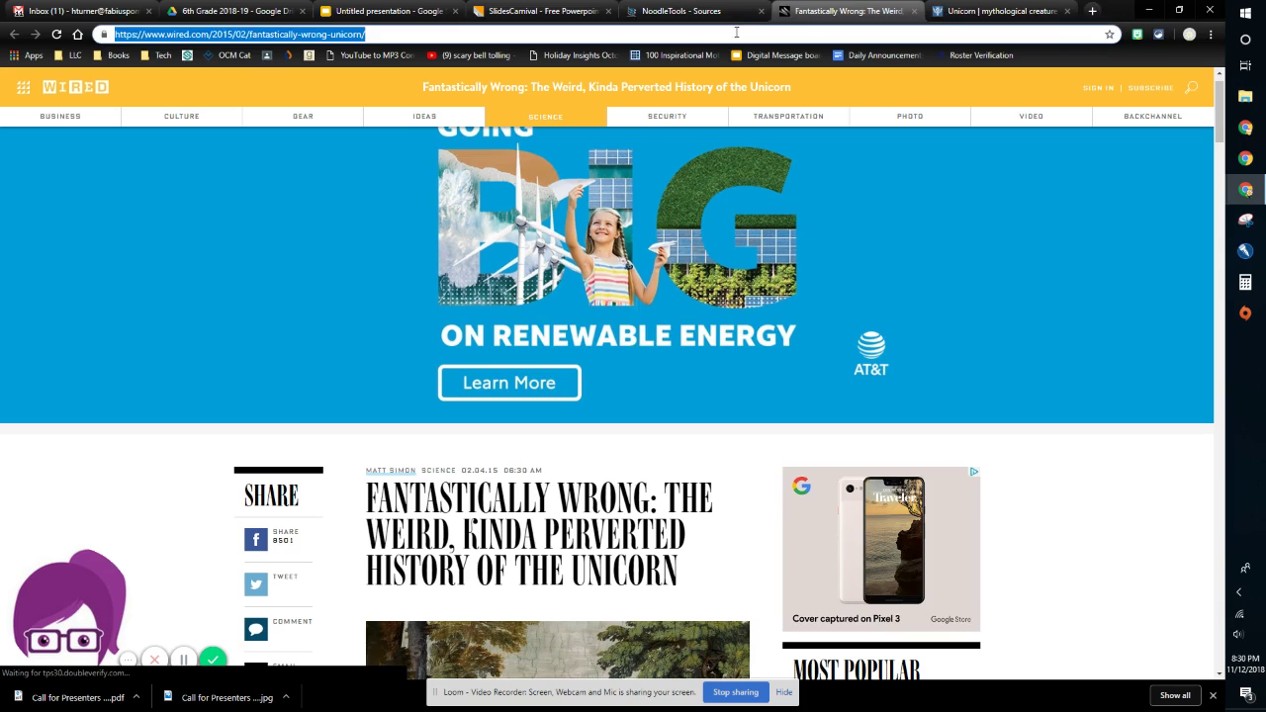
click(683, 11)
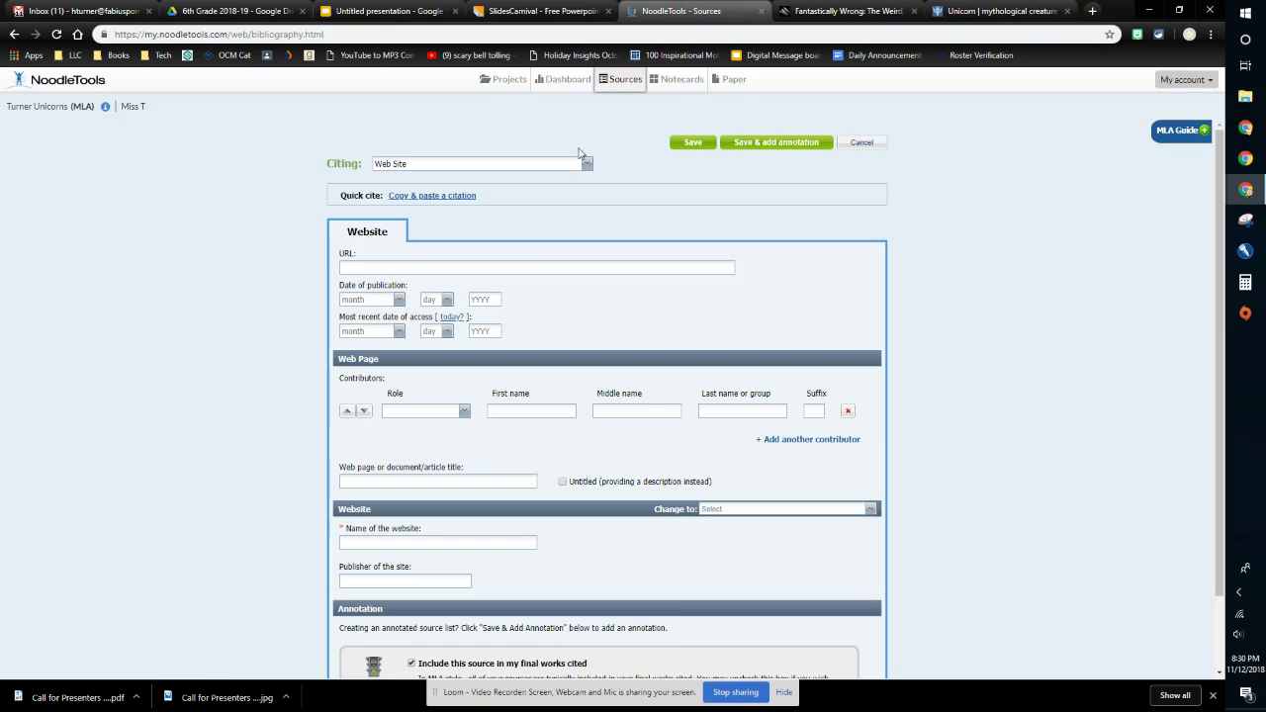
click(485, 267)
key(ctrl+v)
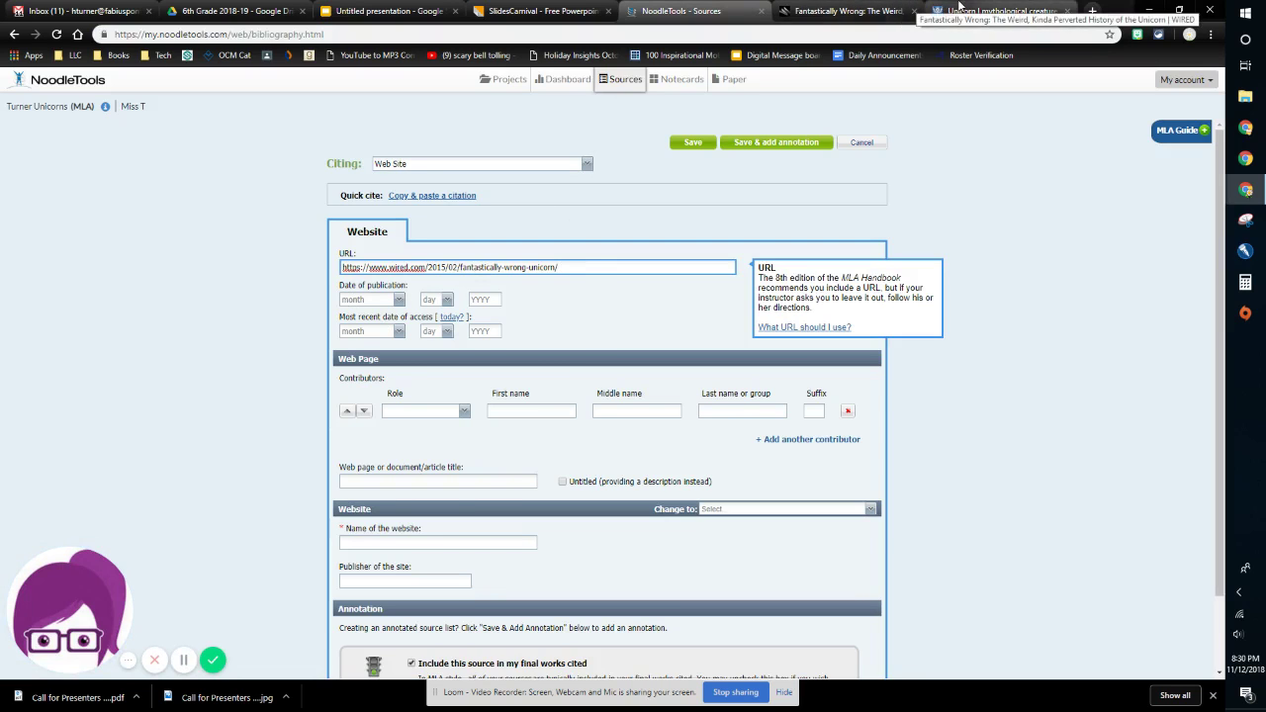
click(856, 10)
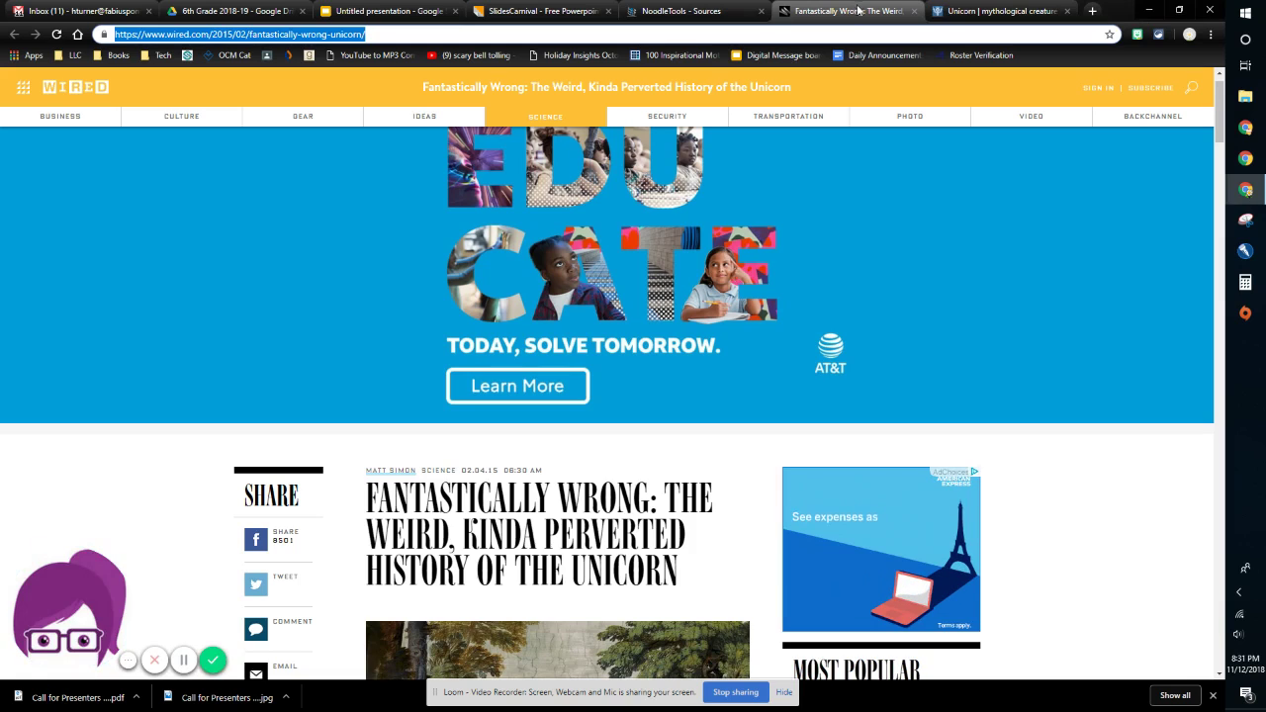
click(1222, 119)
drag(1221, 118, 1225, 697)
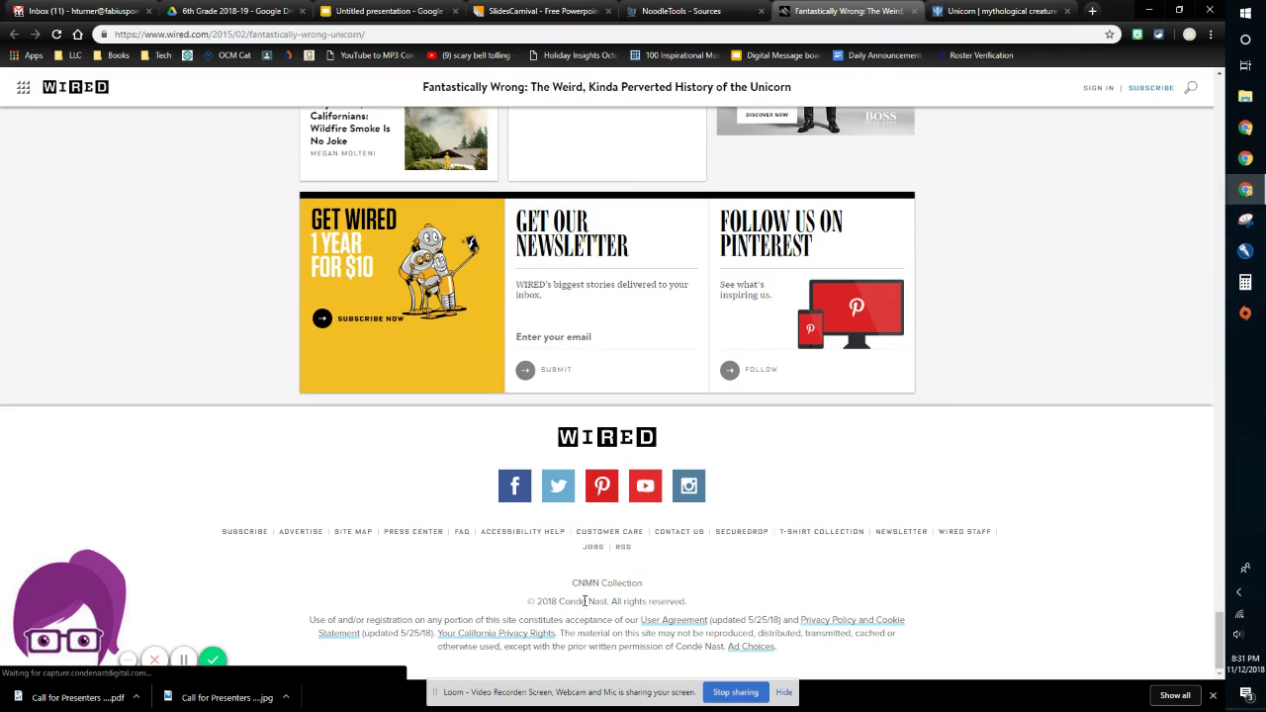
drag(1222, 661, 1222, 89)
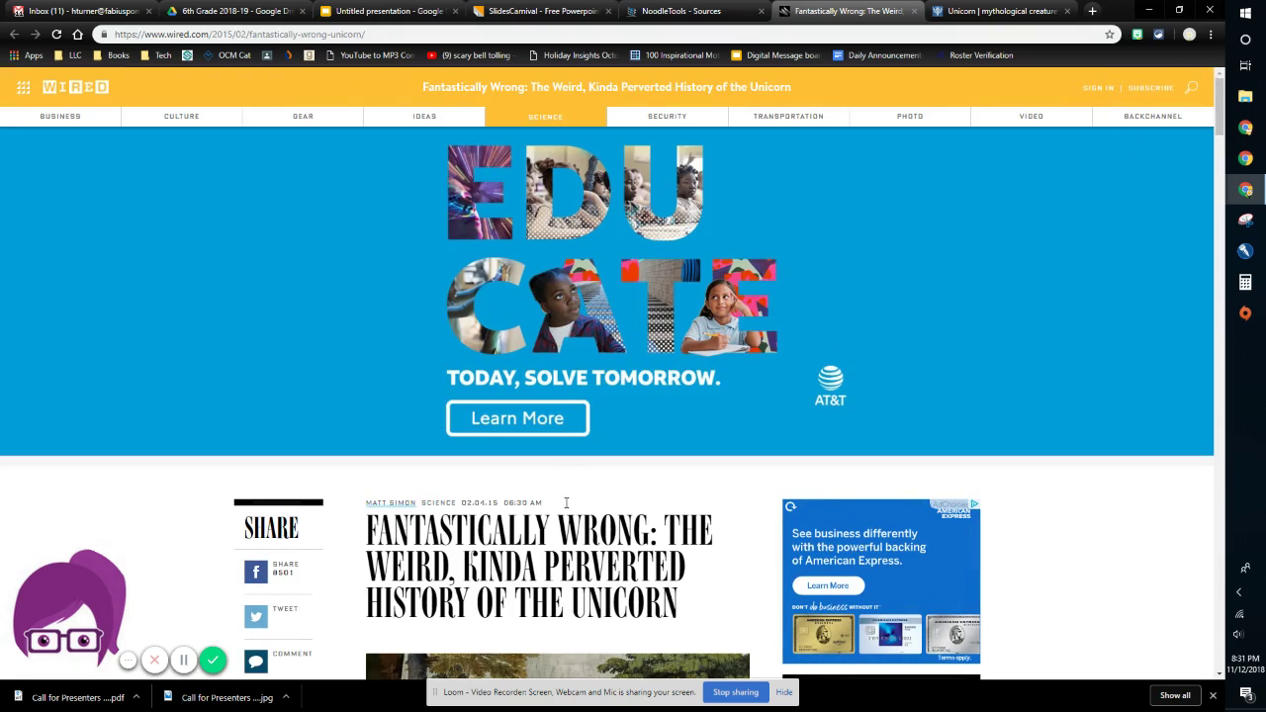
drag(565, 502, 296, 534)
click(392, 507)
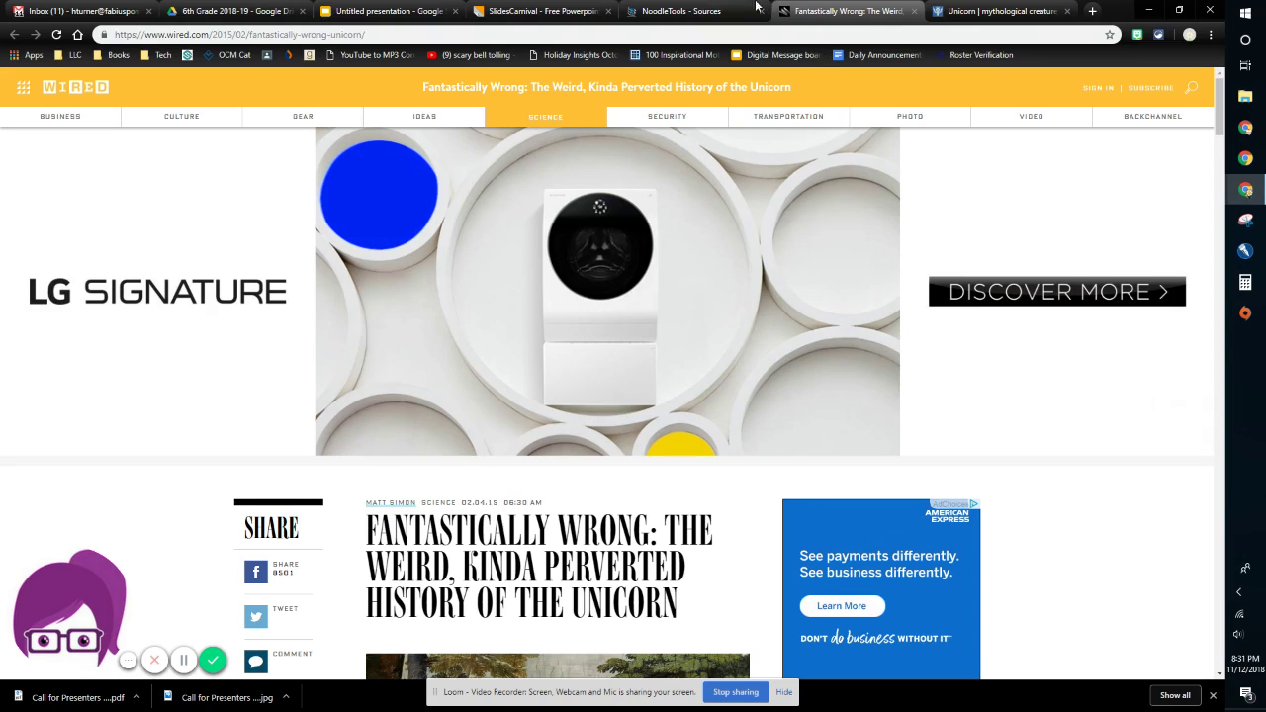
Set the publication date to February 4, 2015 and the access date to today, November 13, 2018.
click(692, 11)
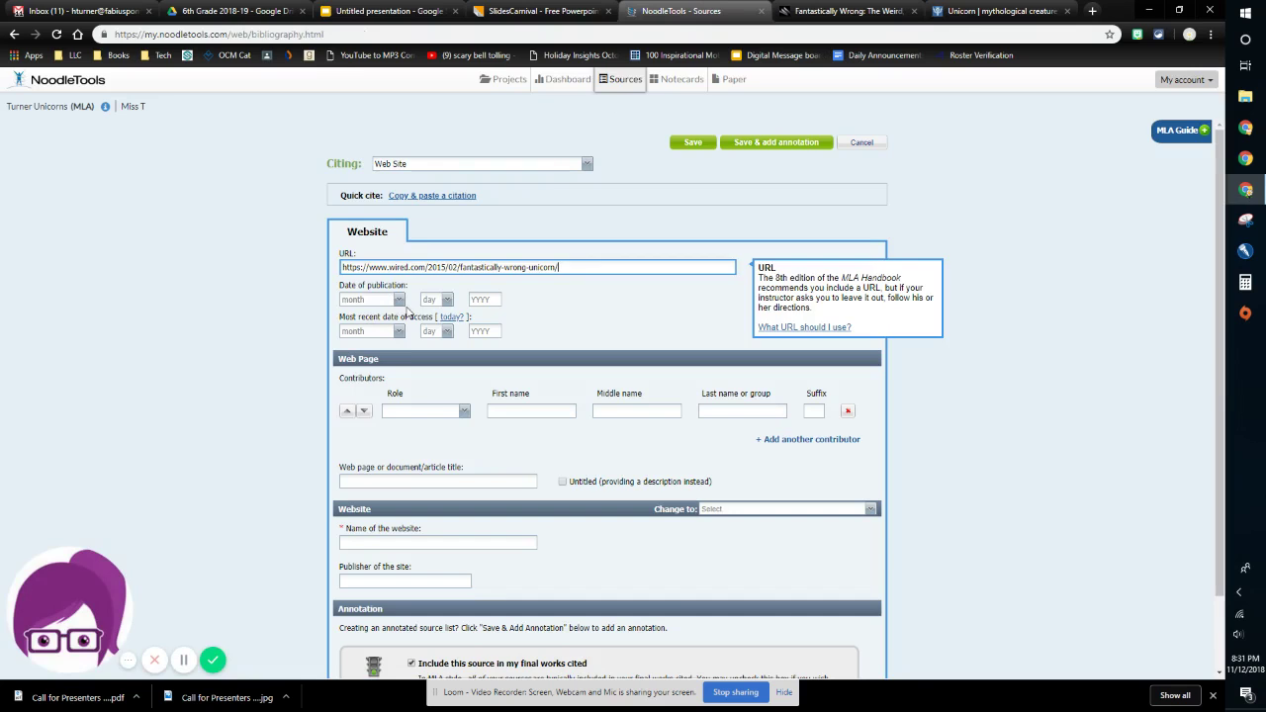
click(398, 299)
click(376, 346)
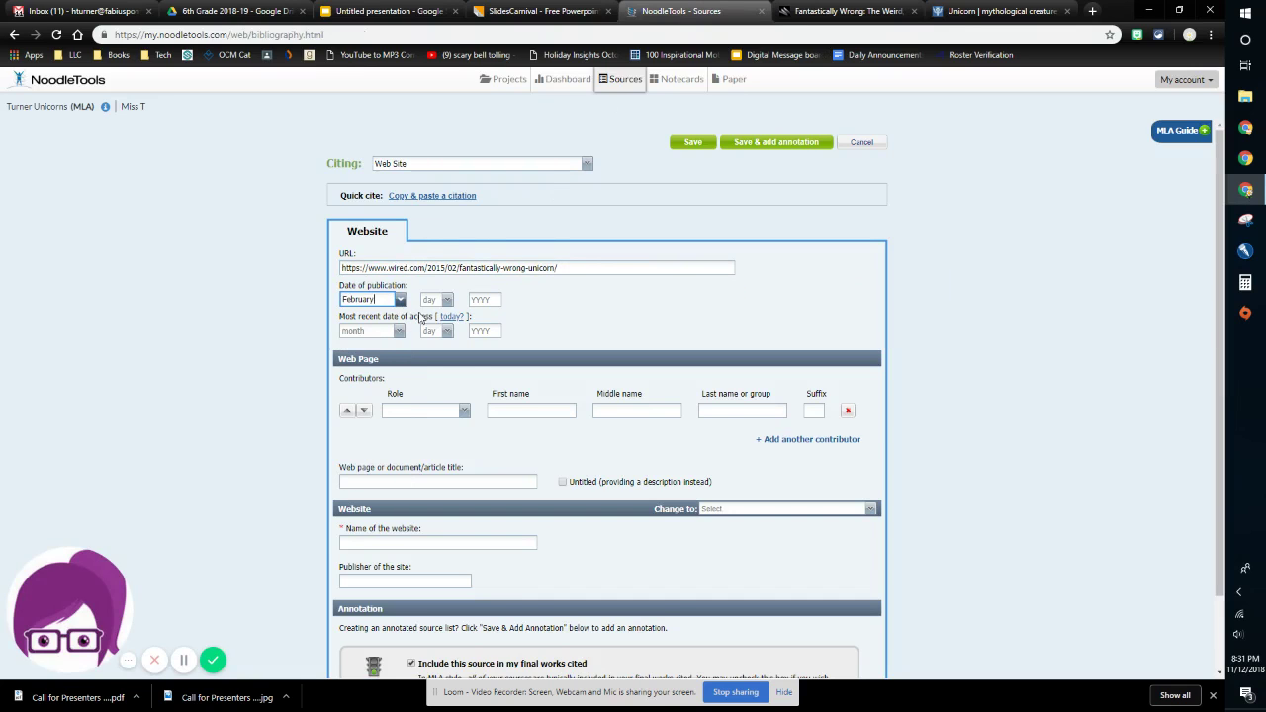
click(445, 299)
click(435, 356)
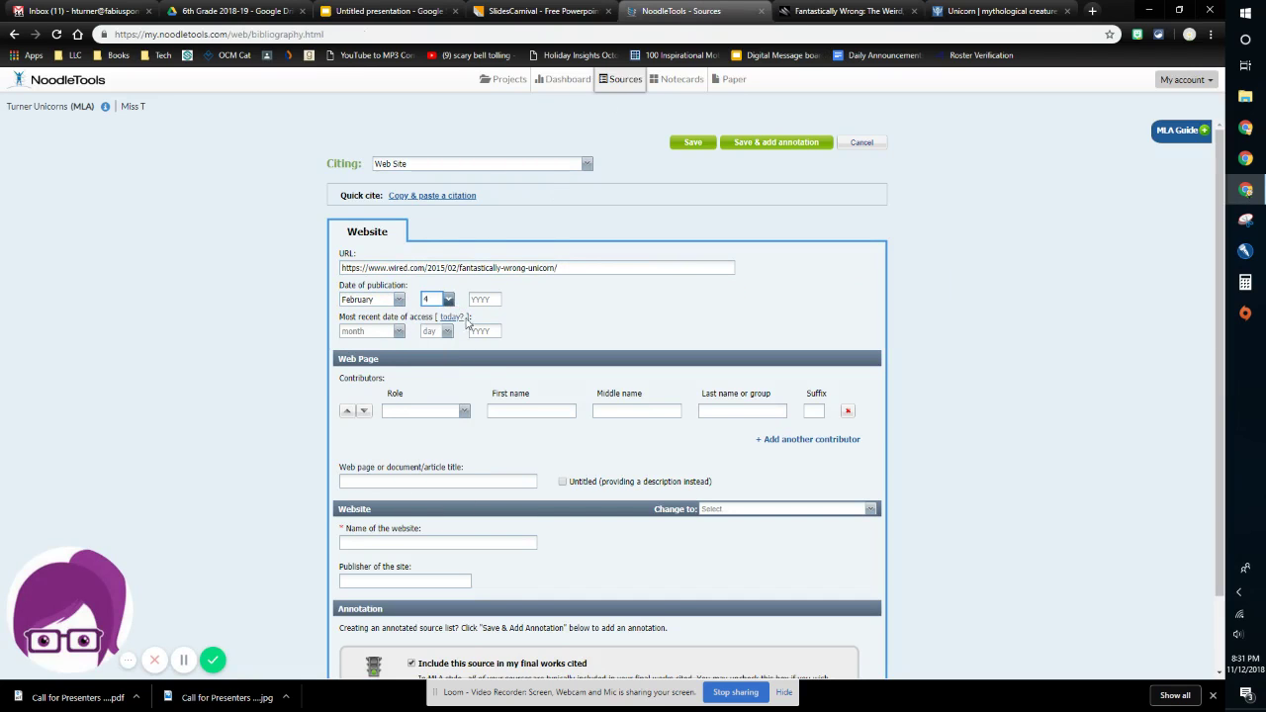
click(479, 299)
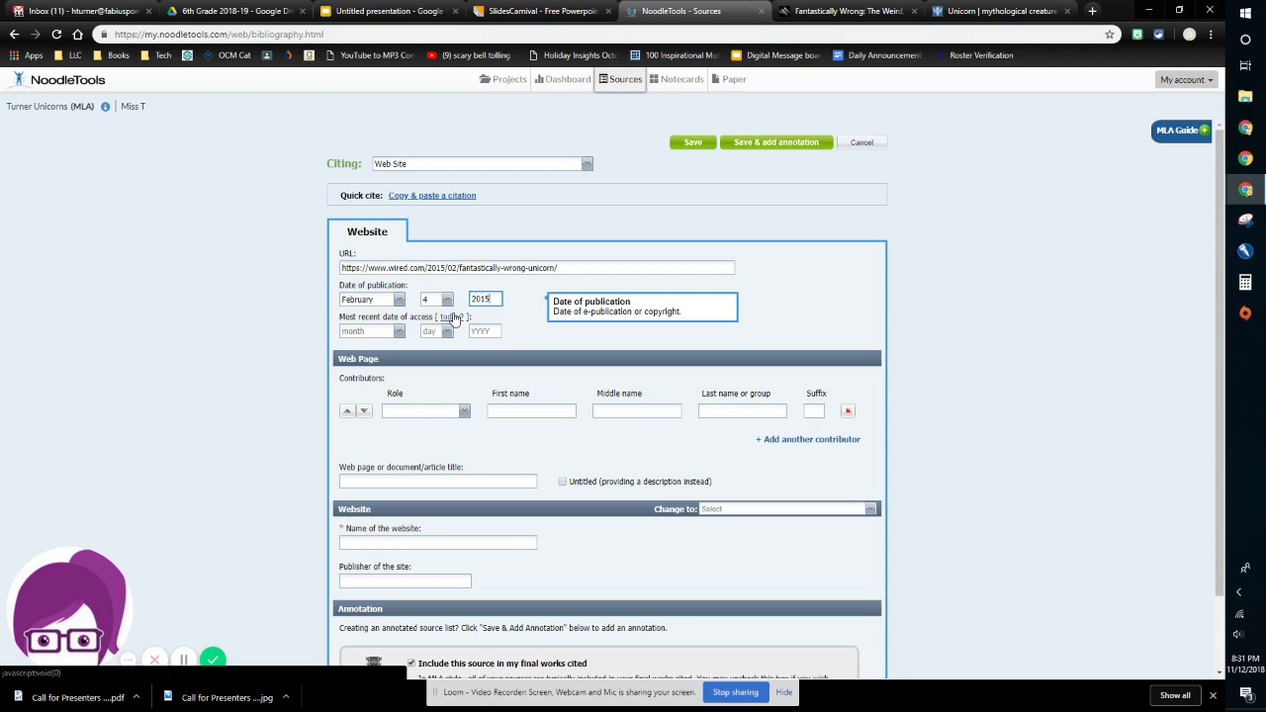
click(452, 317)
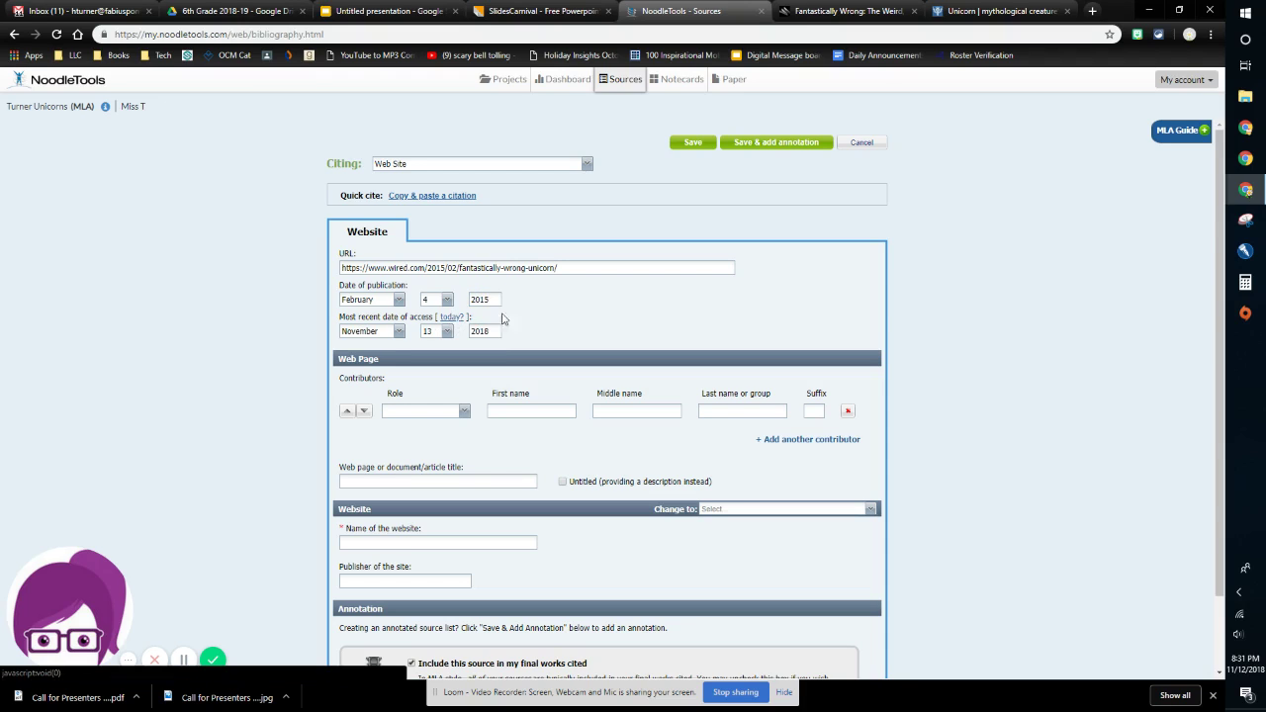
Add the Wired article's writer as Author, filling in first and last name.
click(849, 10)
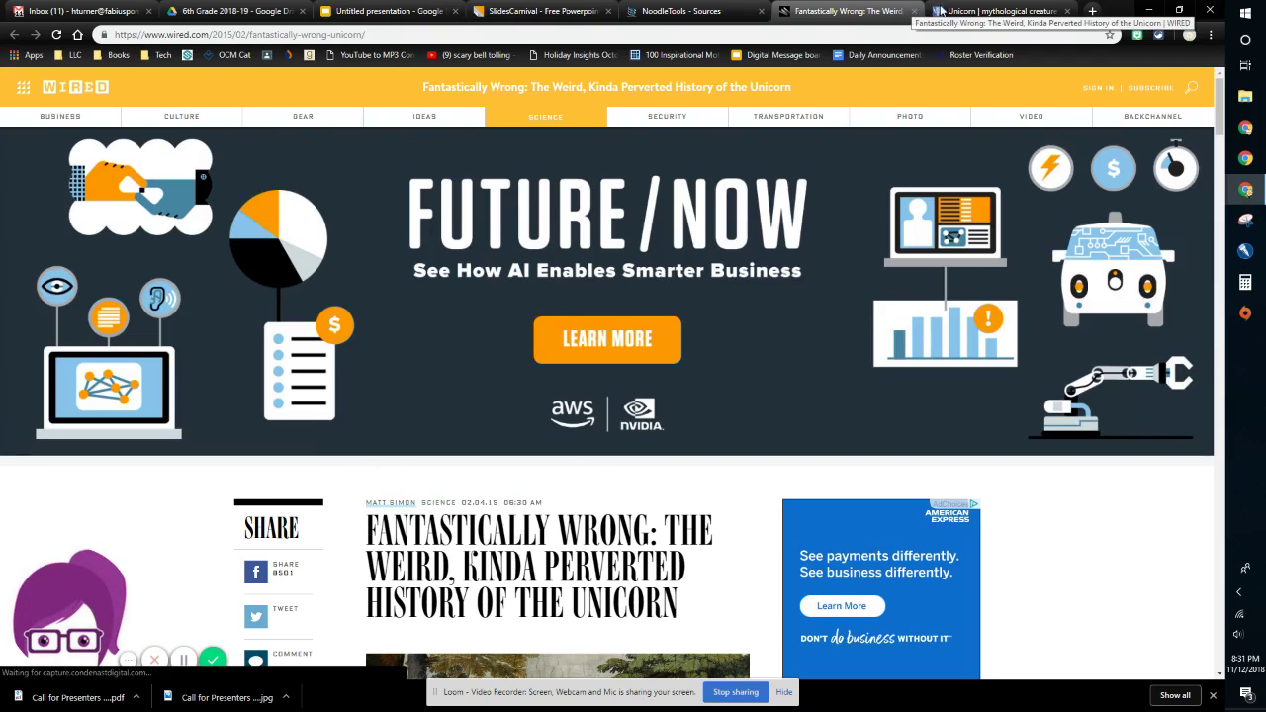
click(679, 8)
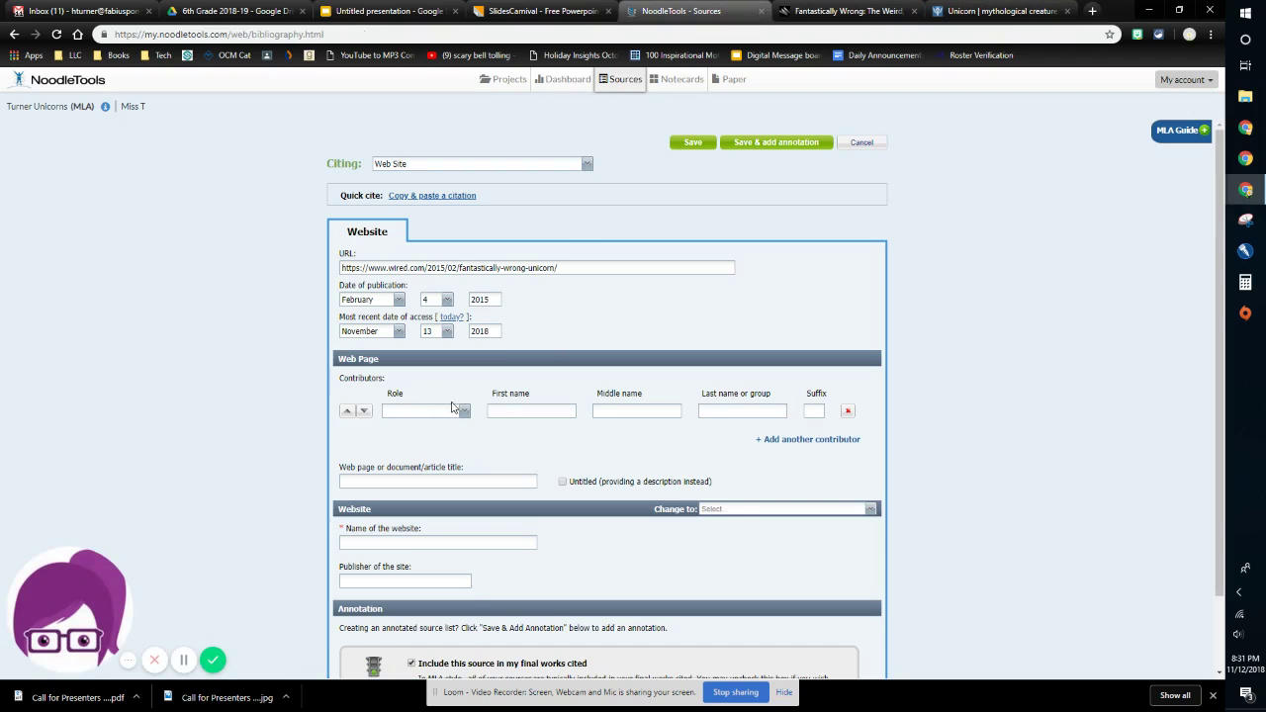
click(464, 411)
click(437, 427)
click(504, 414)
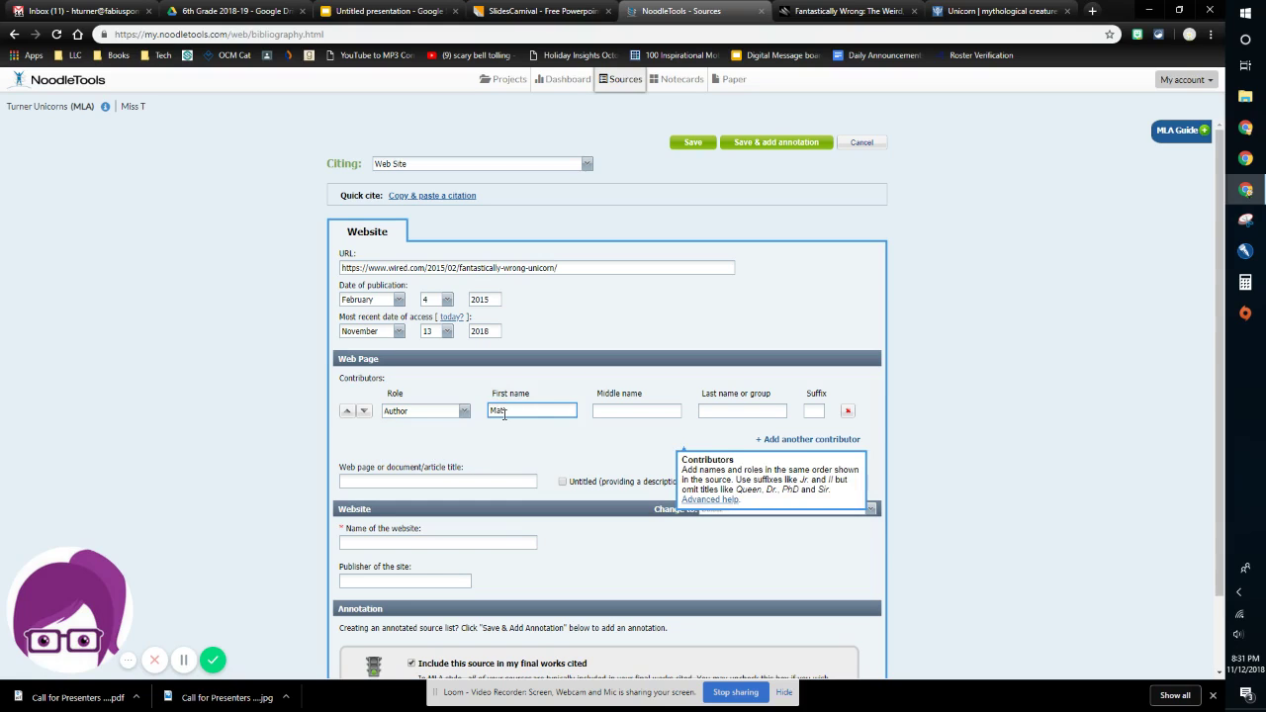
click(733, 411)
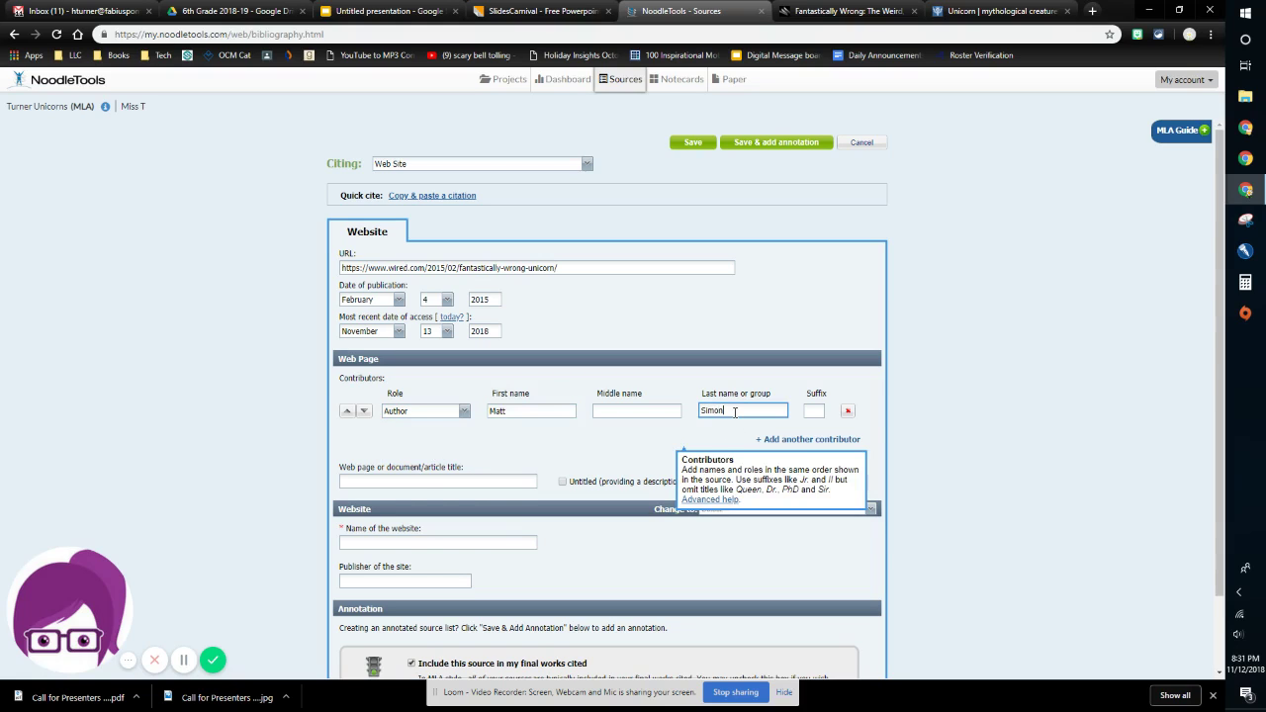
click(349, 479)
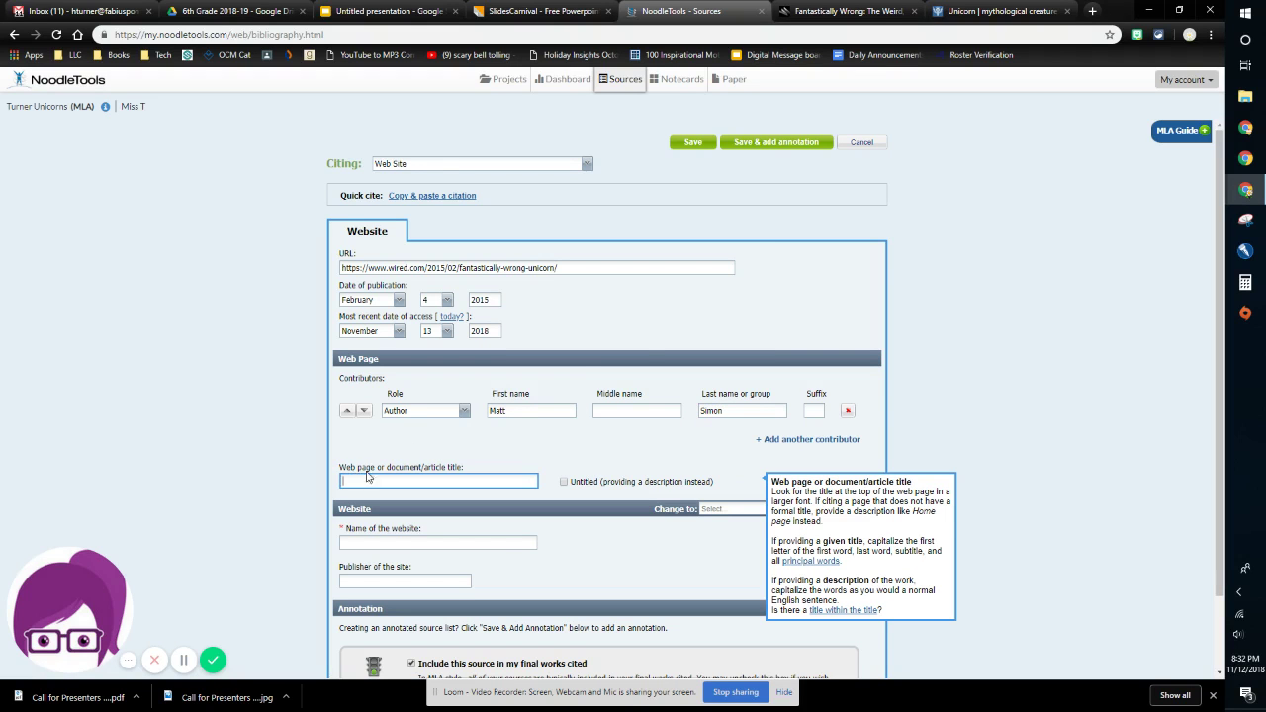
Copy the Wired headline 'Fantastically Wrong: The Weird, Kinda Perverted History of the Unicorn' into the title field.
click(841, 11)
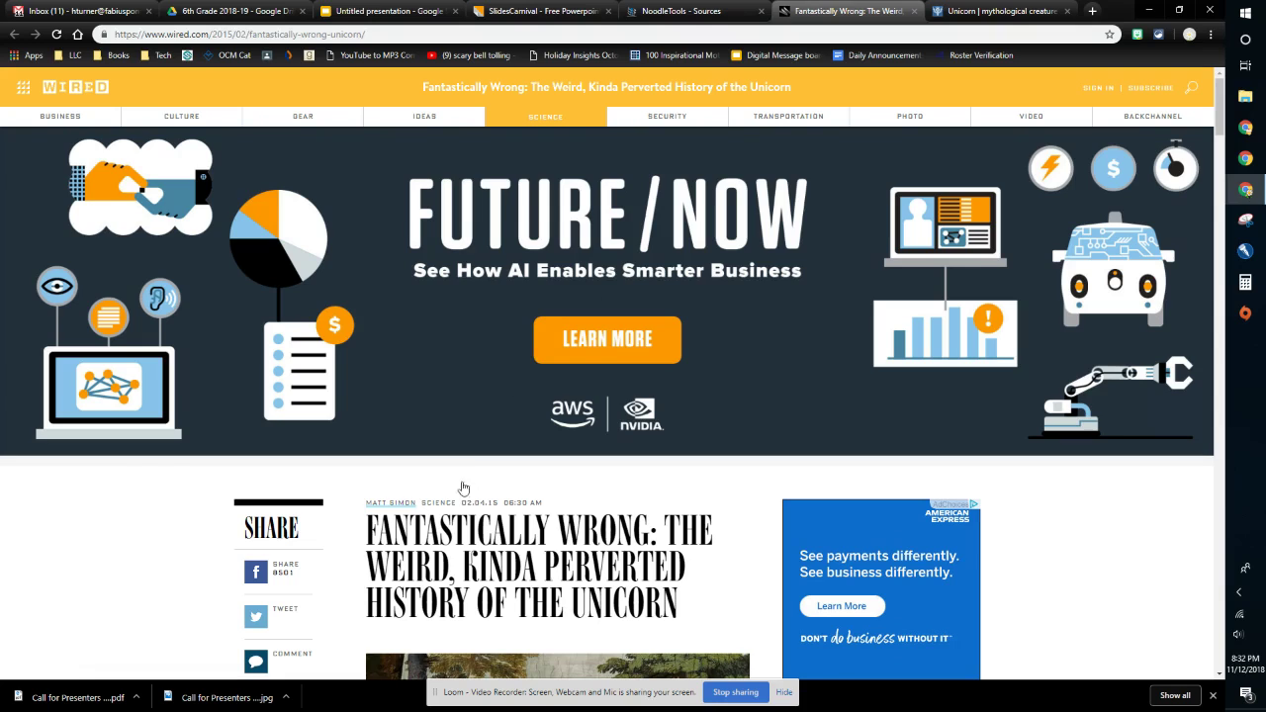
drag(366, 514, 687, 614)
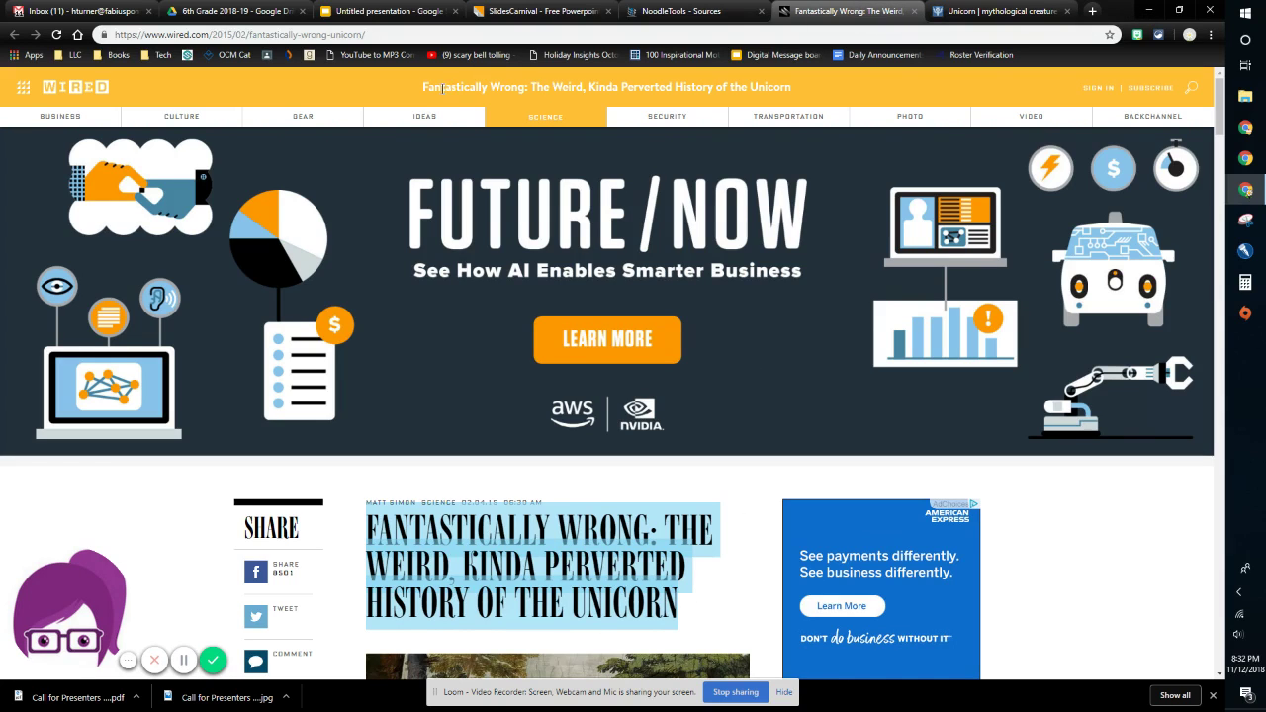
drag(424, 87, 537, 87)
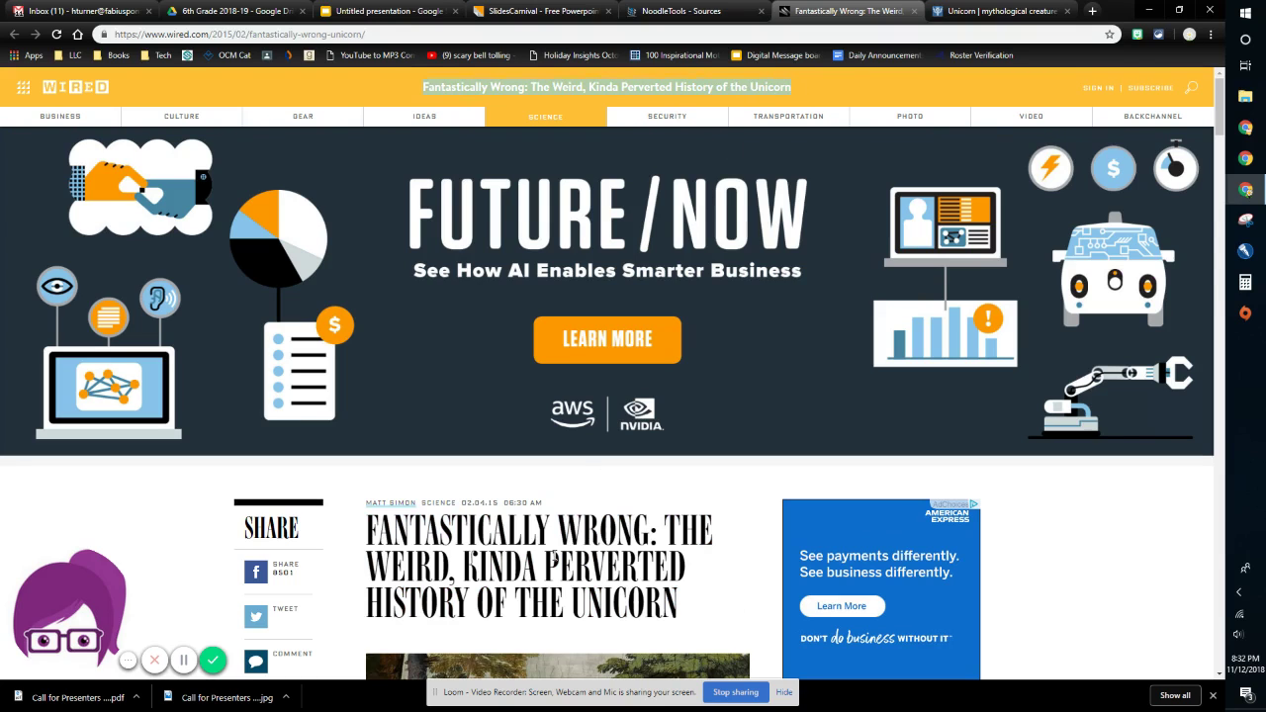
click(732, 15)
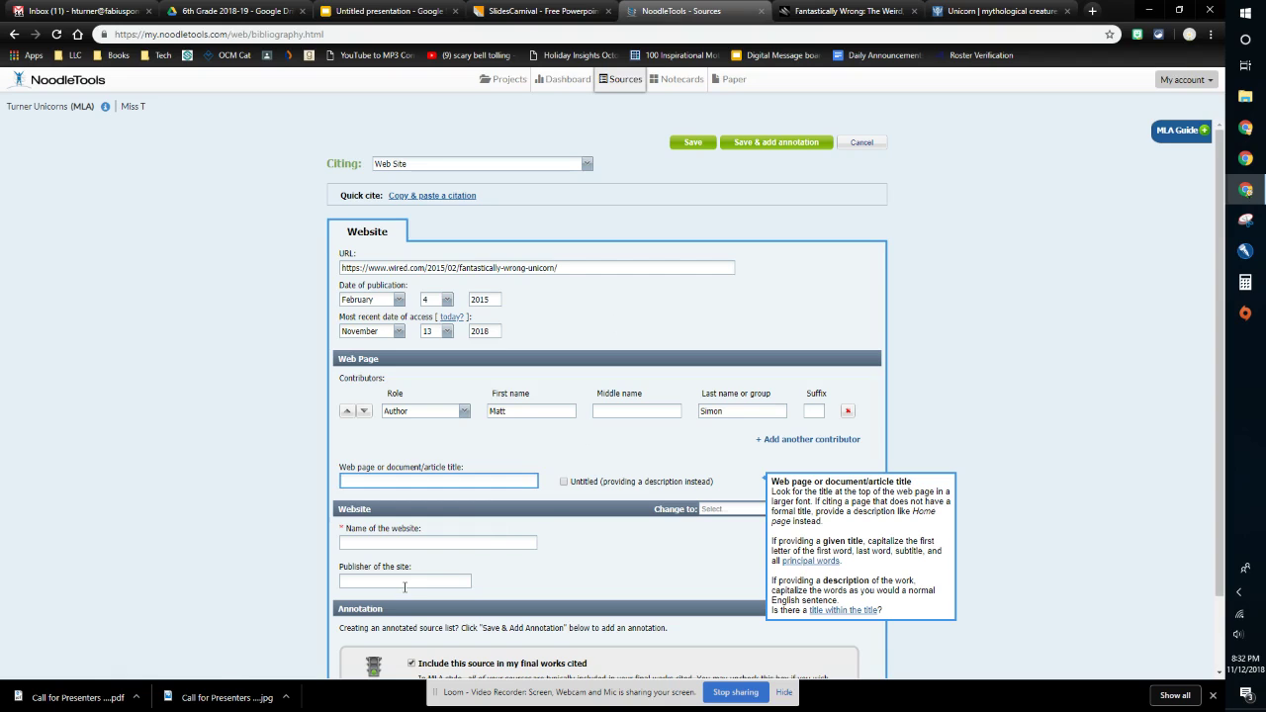
text(Fantastically Wrong: The Weird, Kinda Perverted History of the Unicorn)
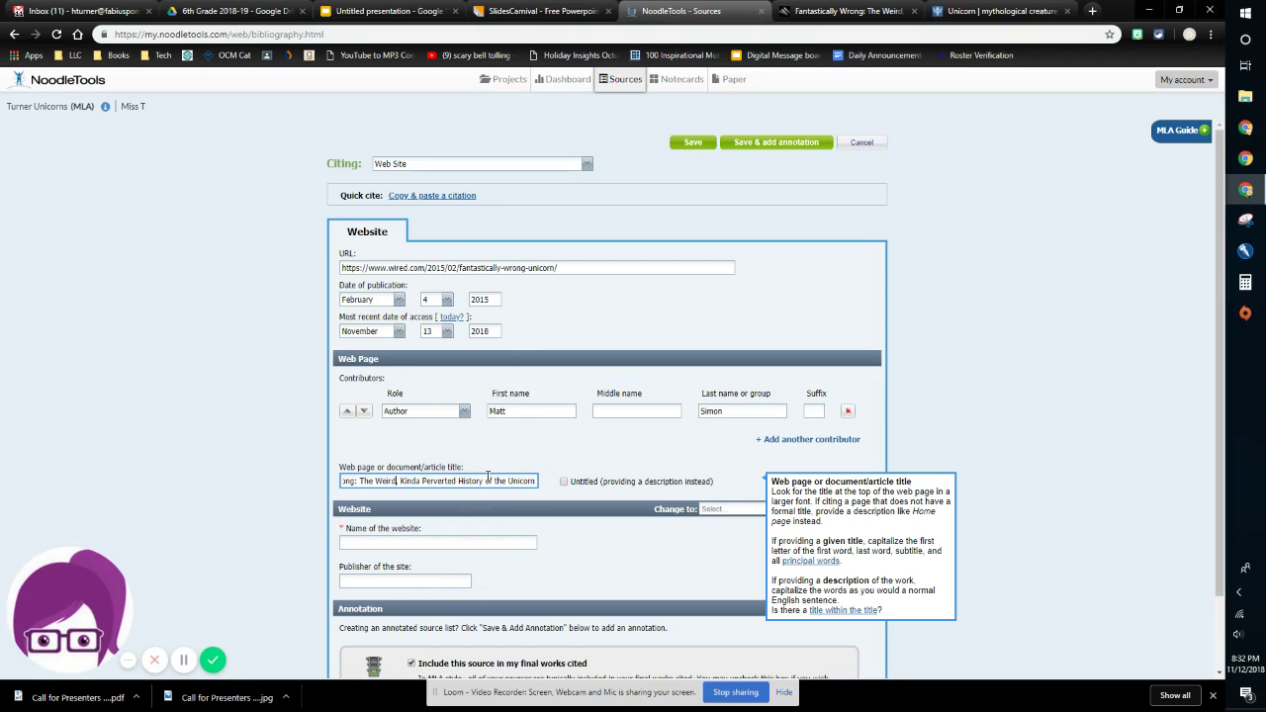
key(Left)
key(Left)
key(Left)
key(Left)
key(Left)
key(Left)
key(Left)
key(Left)
key(Left)
key(Left)
key(Left)
key(Left)
key(Left)
key(Left)
key(Left)
key(Left)
key(Left)
key(Left)
key(Left)
key(Left)
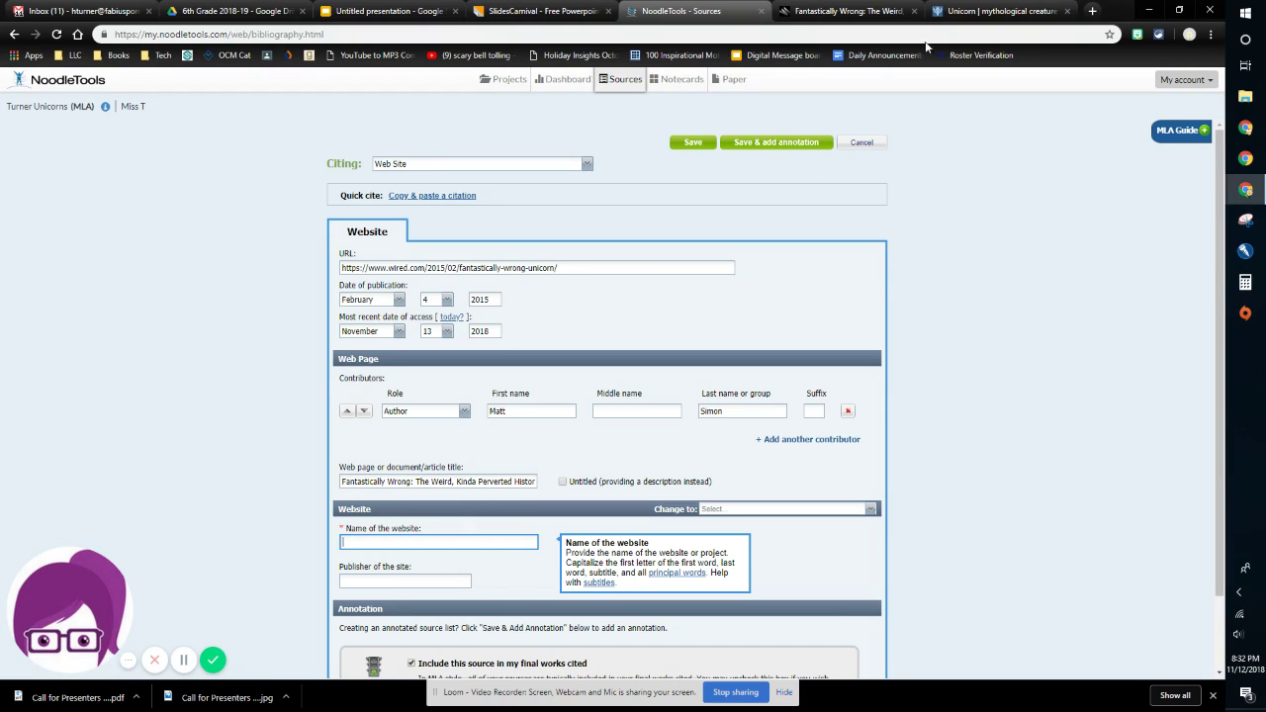
Fill in Wired as website name and paste Condé Nast from the article's copyright line as publisher.
click(811, 12)
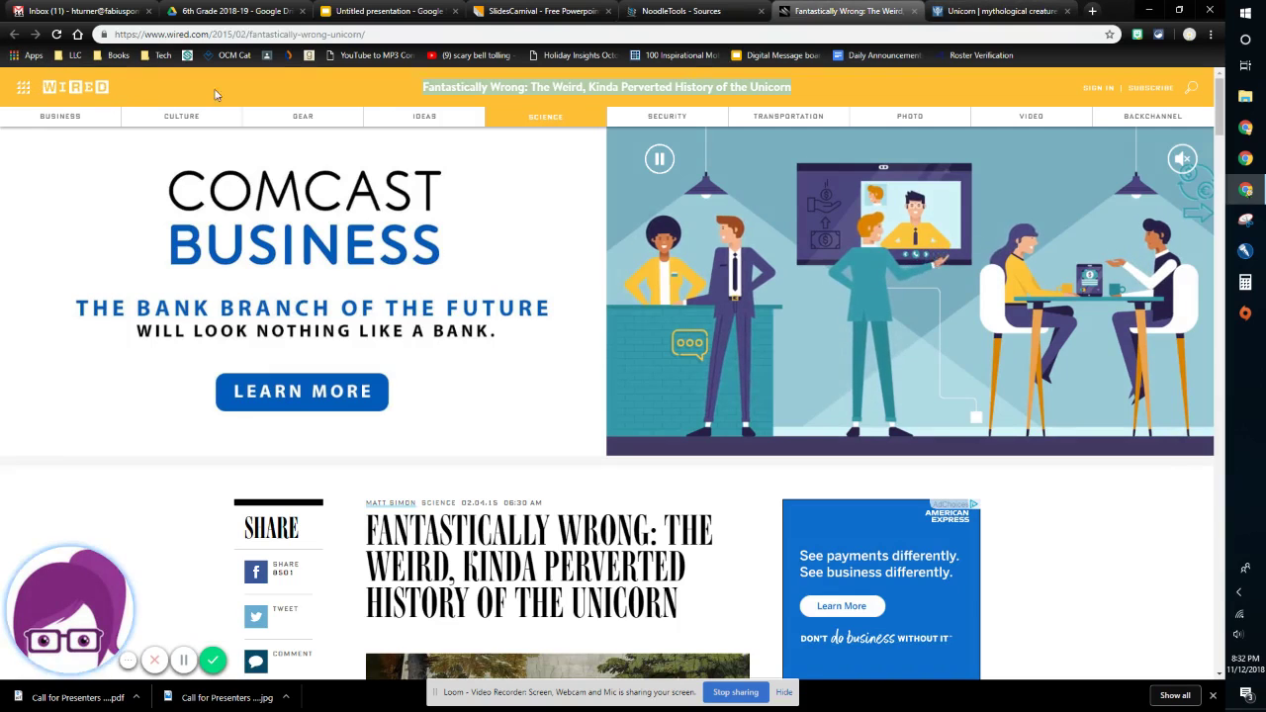
click(693, 11)
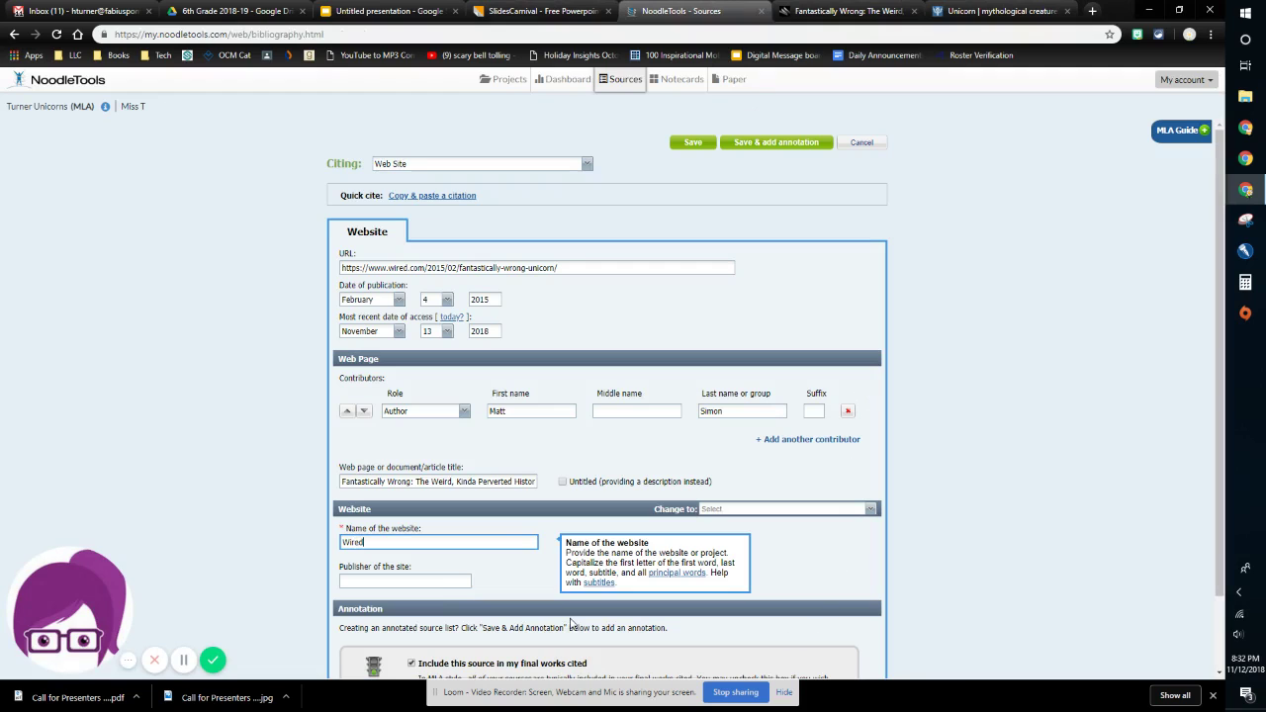
click(441, 579)
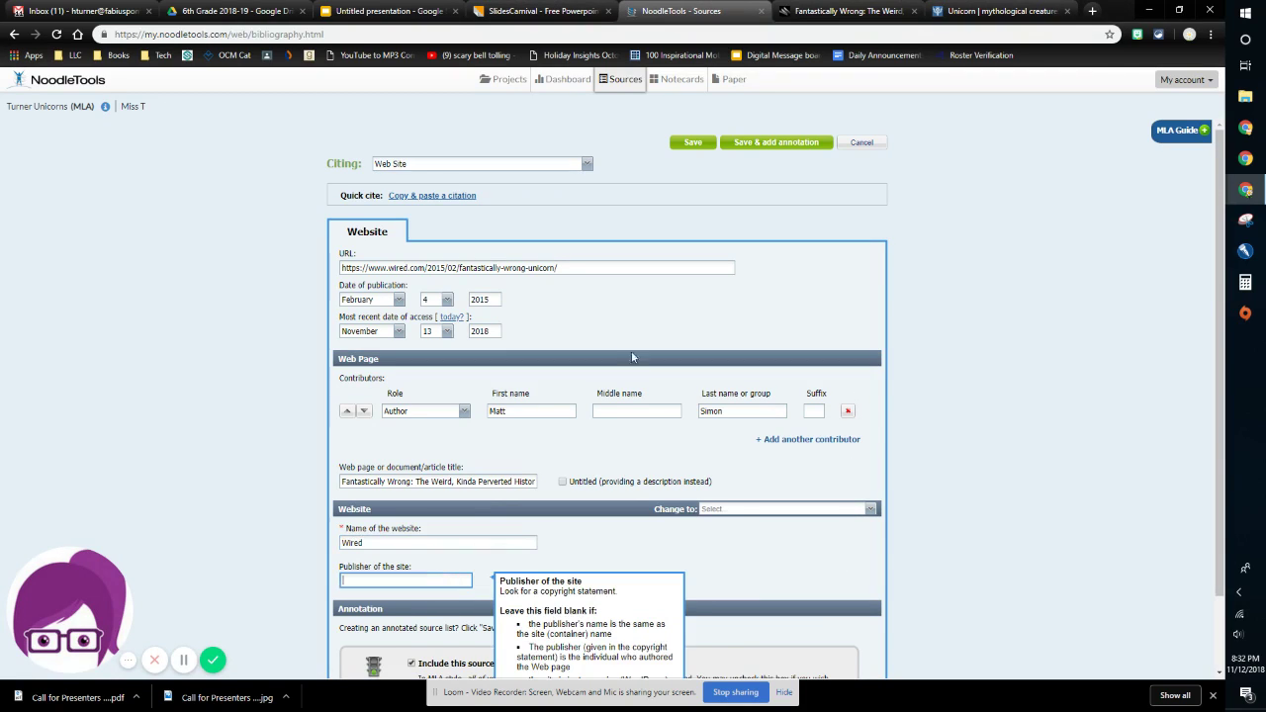
click(821, 11)
scroll(1222, 296, down, 3)
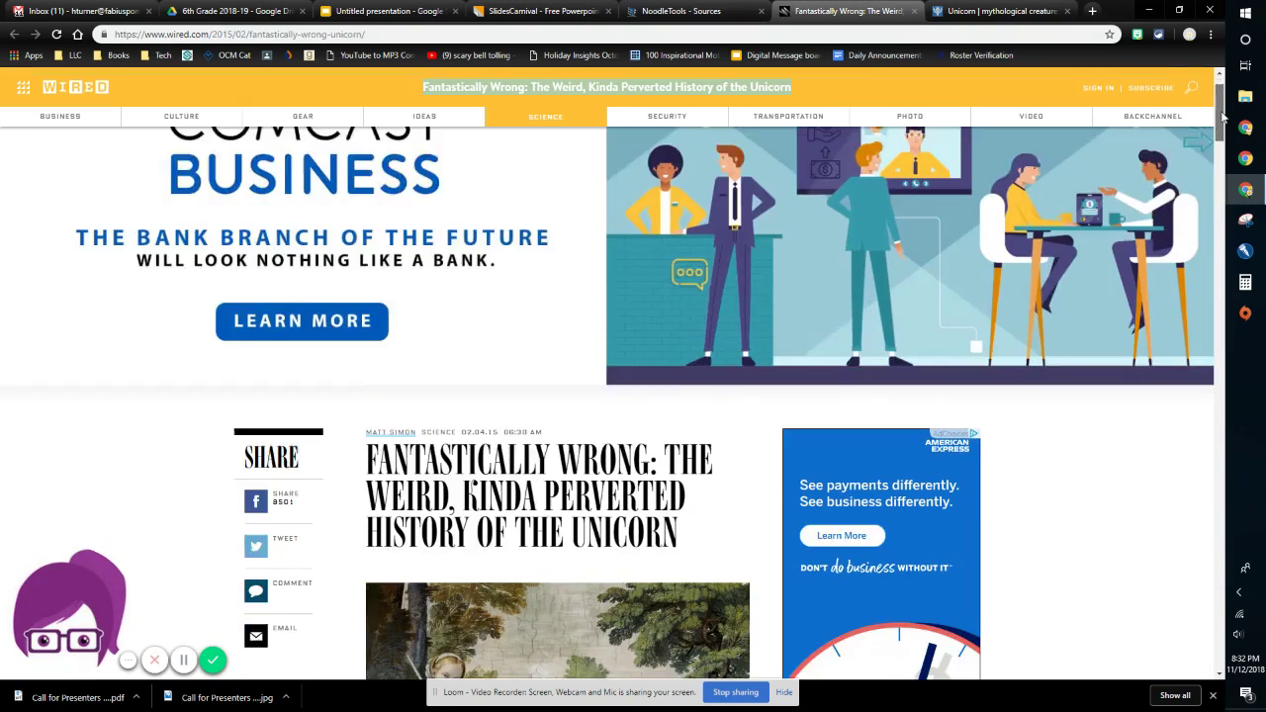
drag(1219, 134, 1219, 641)
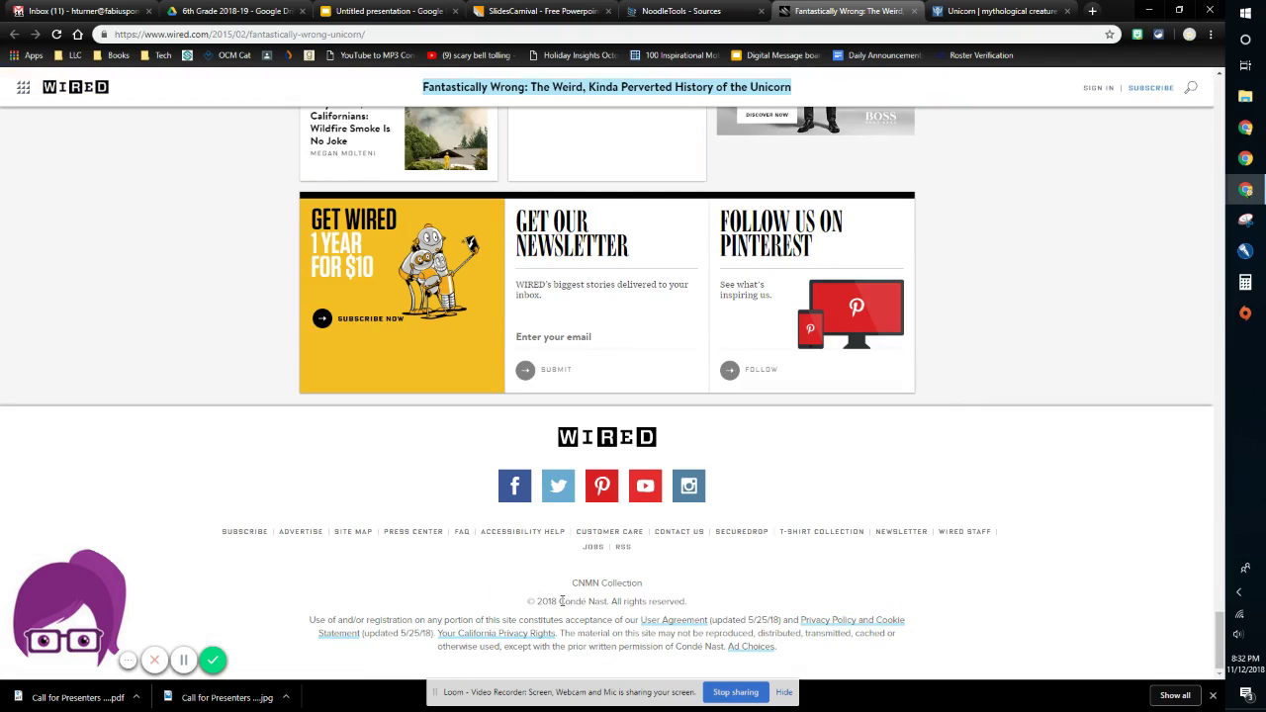
drag(562, 601, 615, 597)
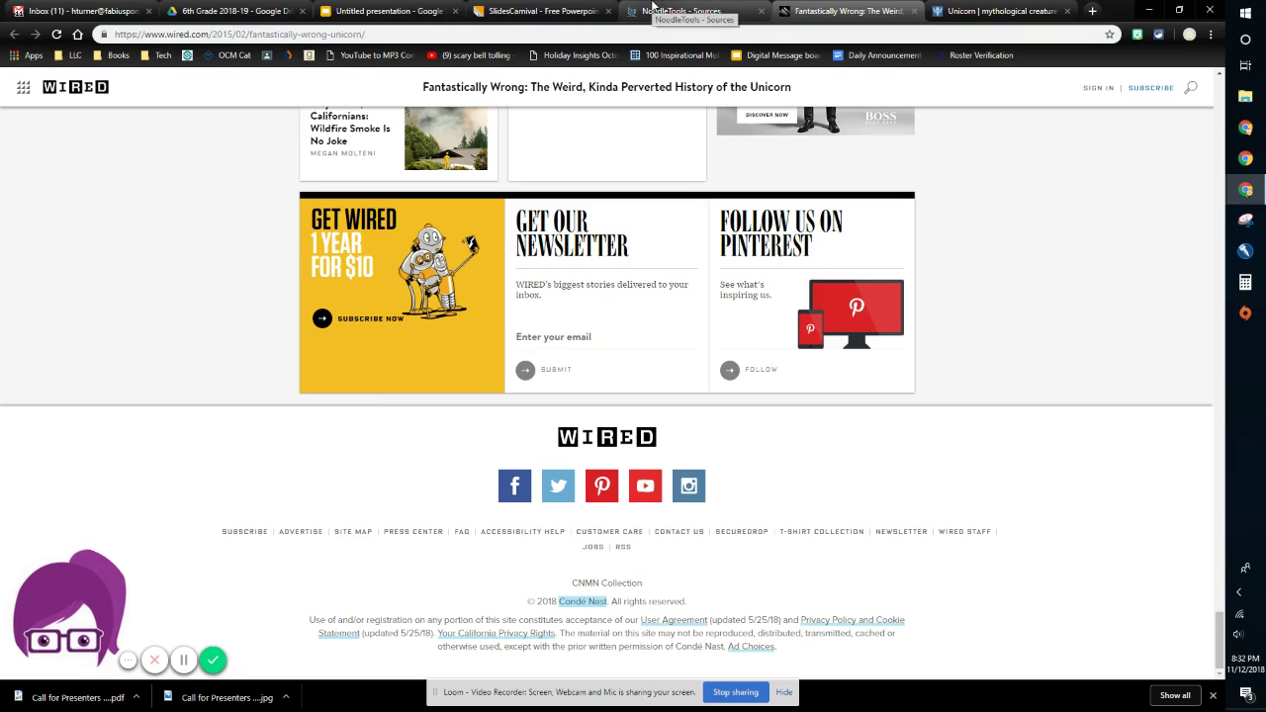
click(682, 11)
click(386, 581)
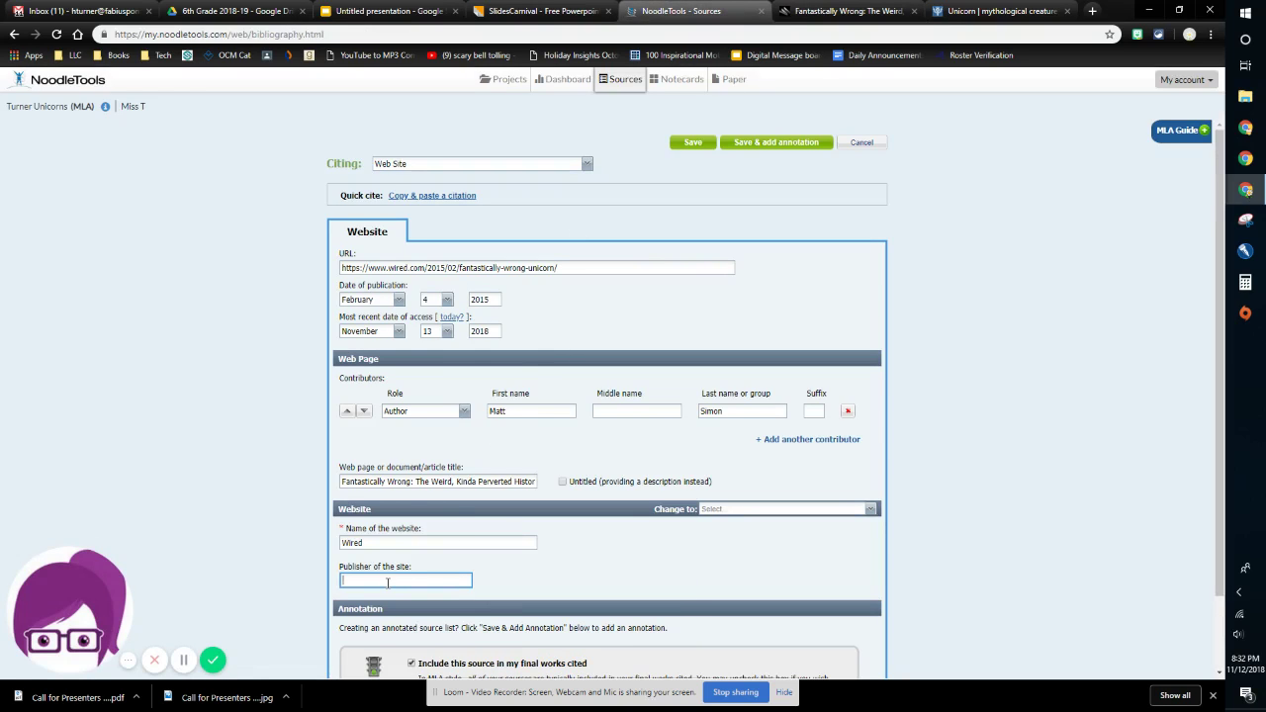
text(Condé Nast)
Save the completed Wired citation to the Sources list.
click(694, 143)
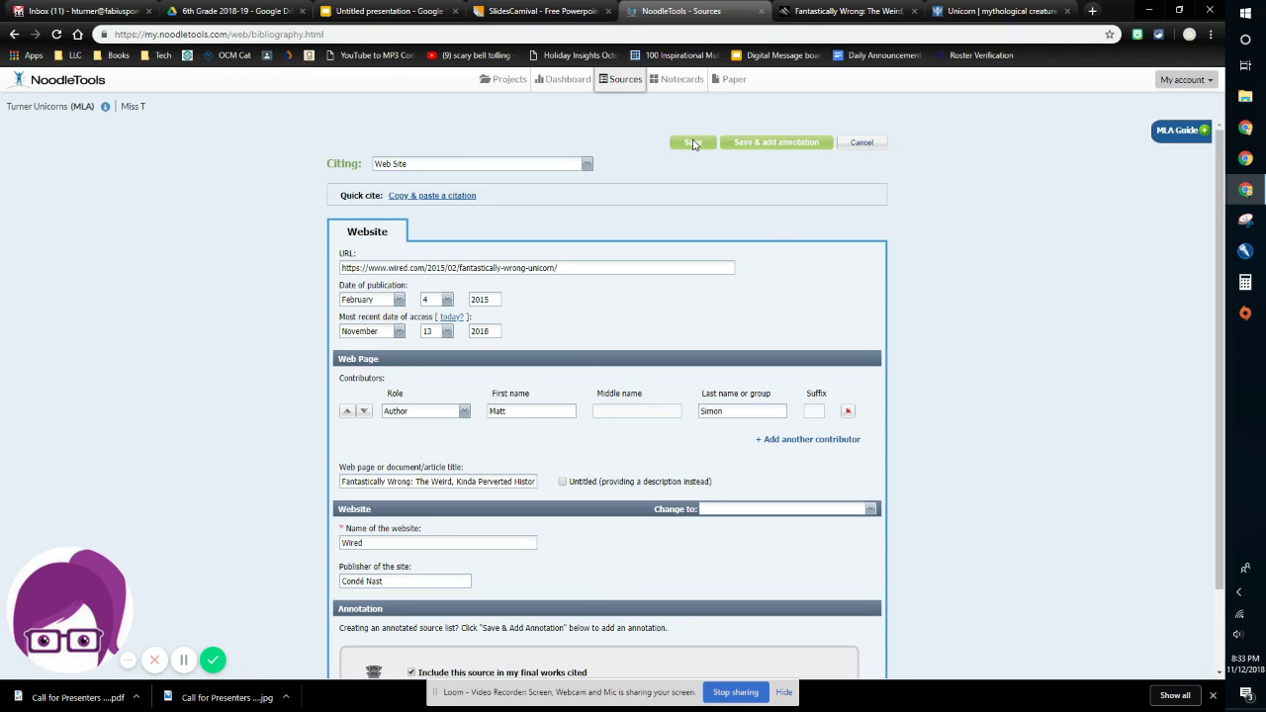